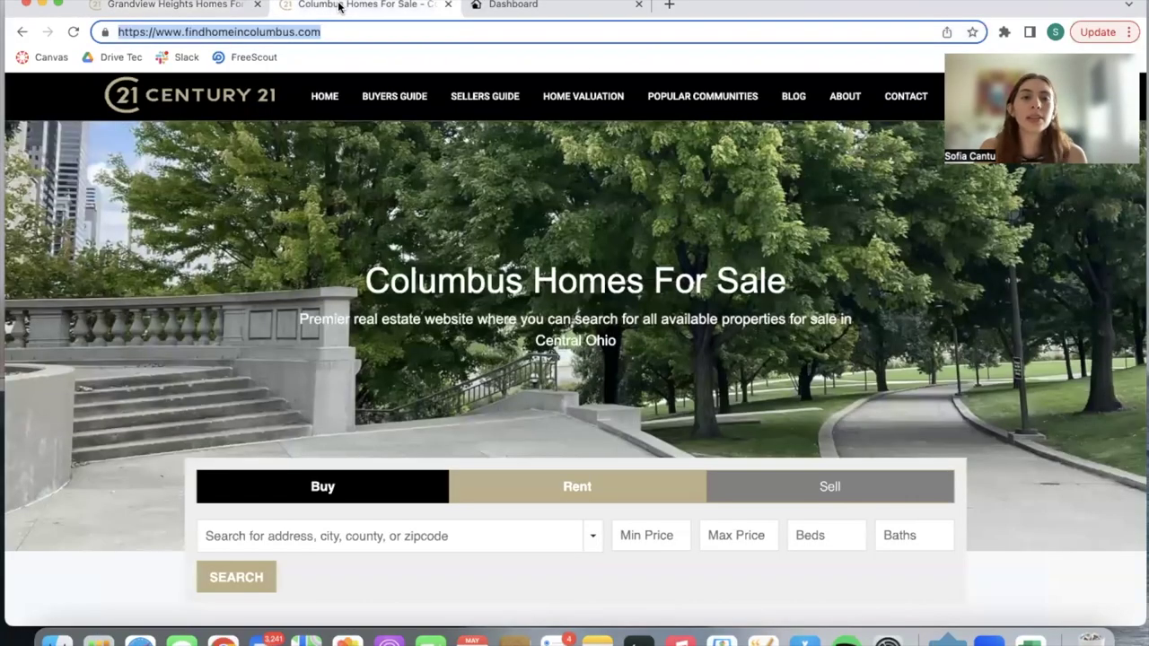
Step: Scroll up and down through the Columbus Homes For Sale home page listings
{"action": "scroll", "coordinate": [491, 262], "scroll_direction": "down", "scroll_amount": 4}
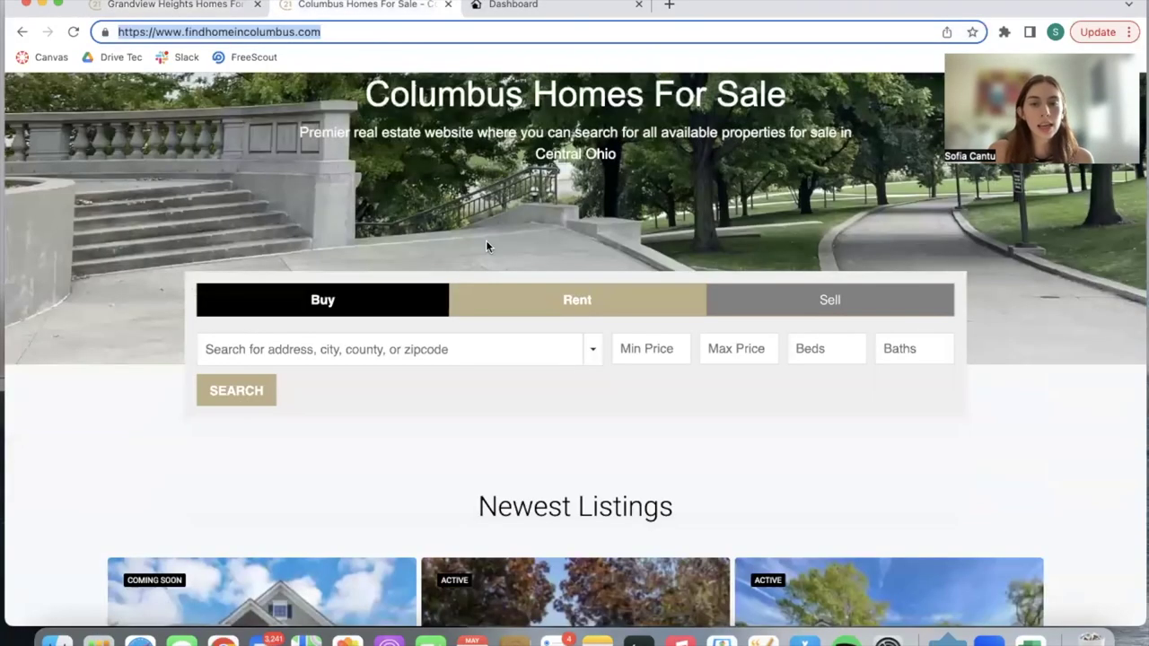
{"action": "scroll", "coordinate": [728, 267], "scroll_direction": "down", "scroll_amount": 4}
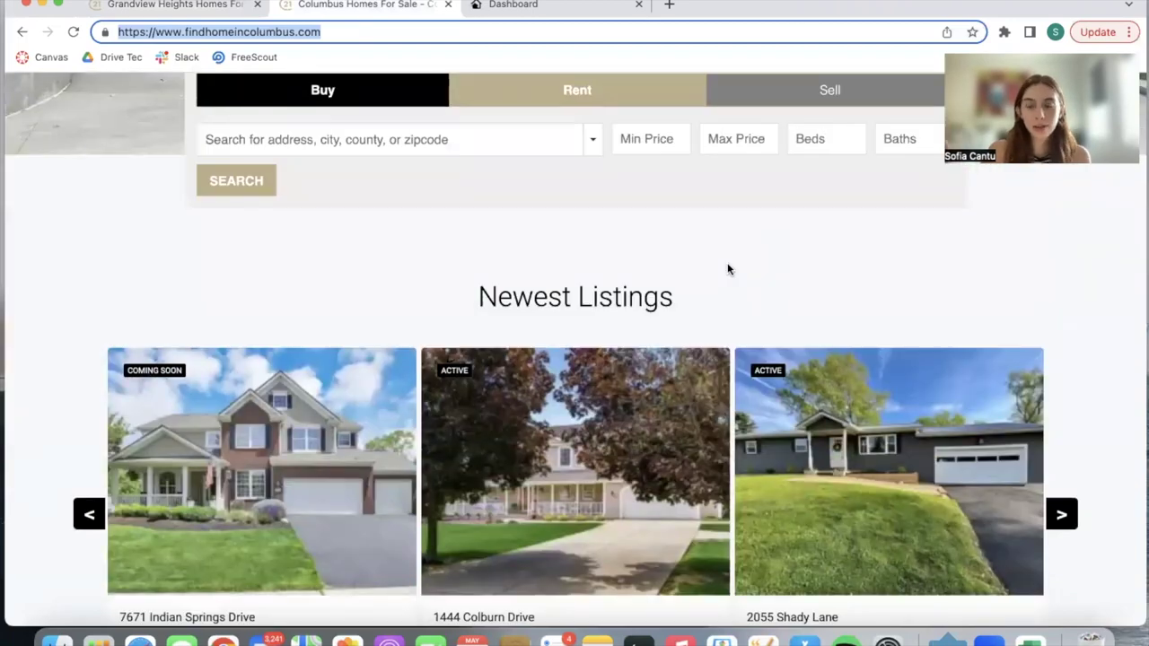
{"action": "scroll", "coordinate": [728, 268], "scroll_direction": "down", "scroll_amount": 20}
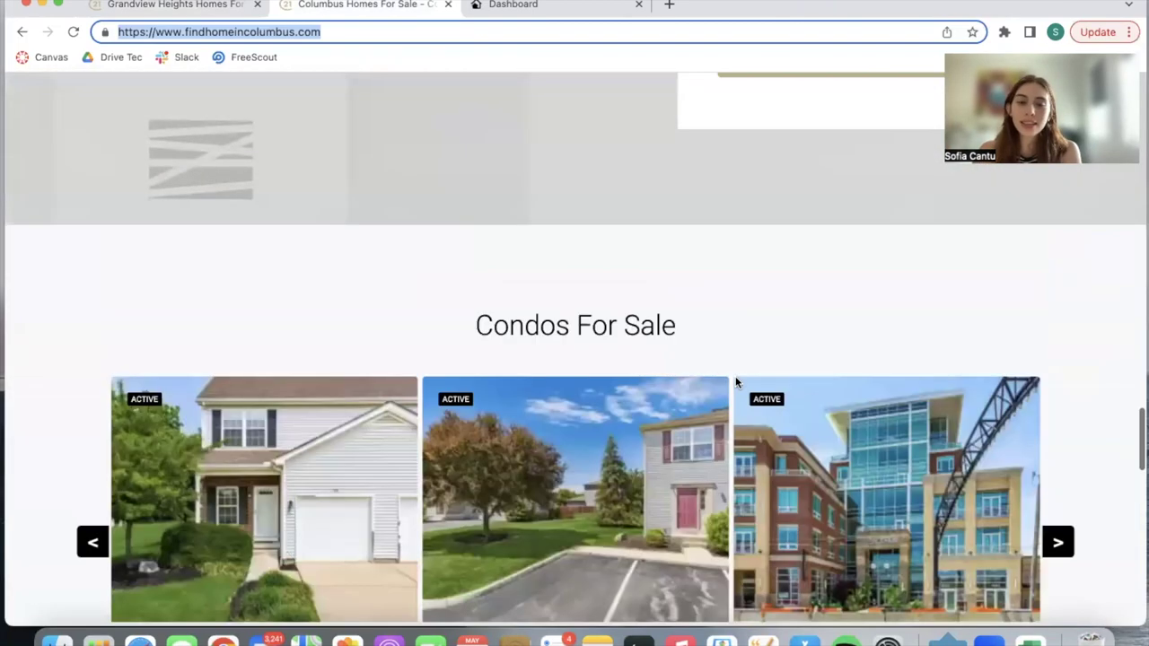
{"action": "scroll", "coordinate": [500, 329], "scroll_direction": "up", "scroll_amount": 7}
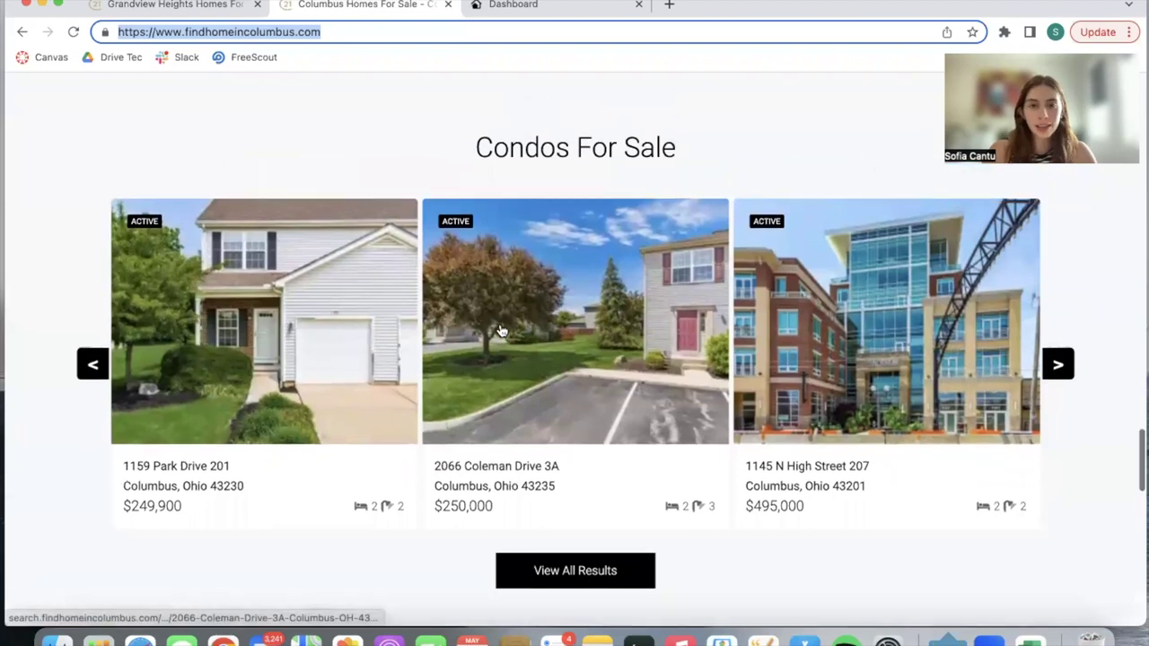
{"action": "scroll", "coordinate": [500, 329], "scroll_direction": "down", "scroll_amount": 3}
{"action": "scroll", "coordinate": [502, 332], "scroll_direction": "up", "scroll_amount": 15}
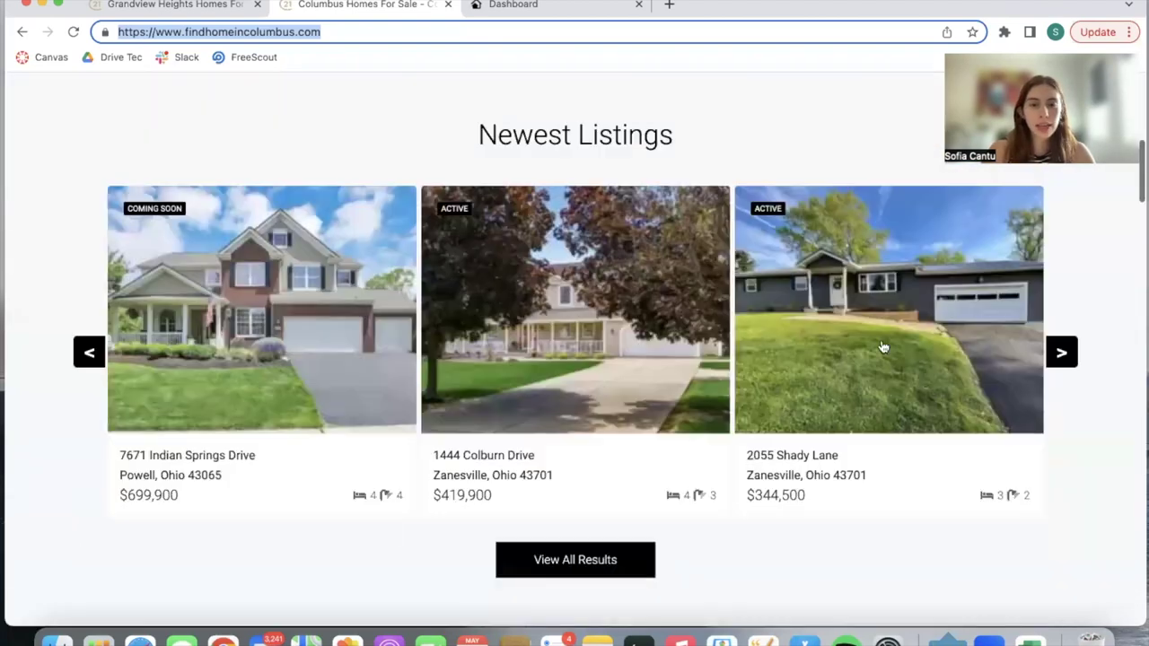
{"action": "scroll", "coordinate": [311, 397], "scroll_direction": "up", "scroll_amount": 7}
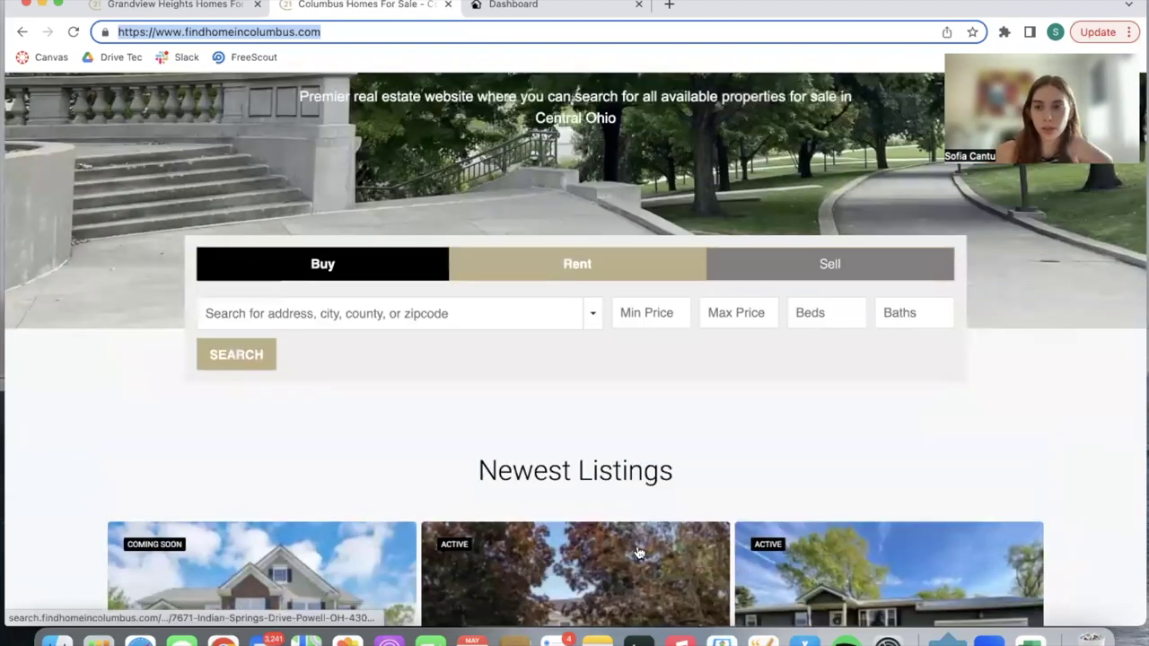
{"action": "scroll", "coordinate": [638, 546], "scroll_direction": "up", "scroll_amount": 3}
{"action": "scroll", "coordinate": [638, 546], "scroll_direction": "up", "scroll_amount": 1}
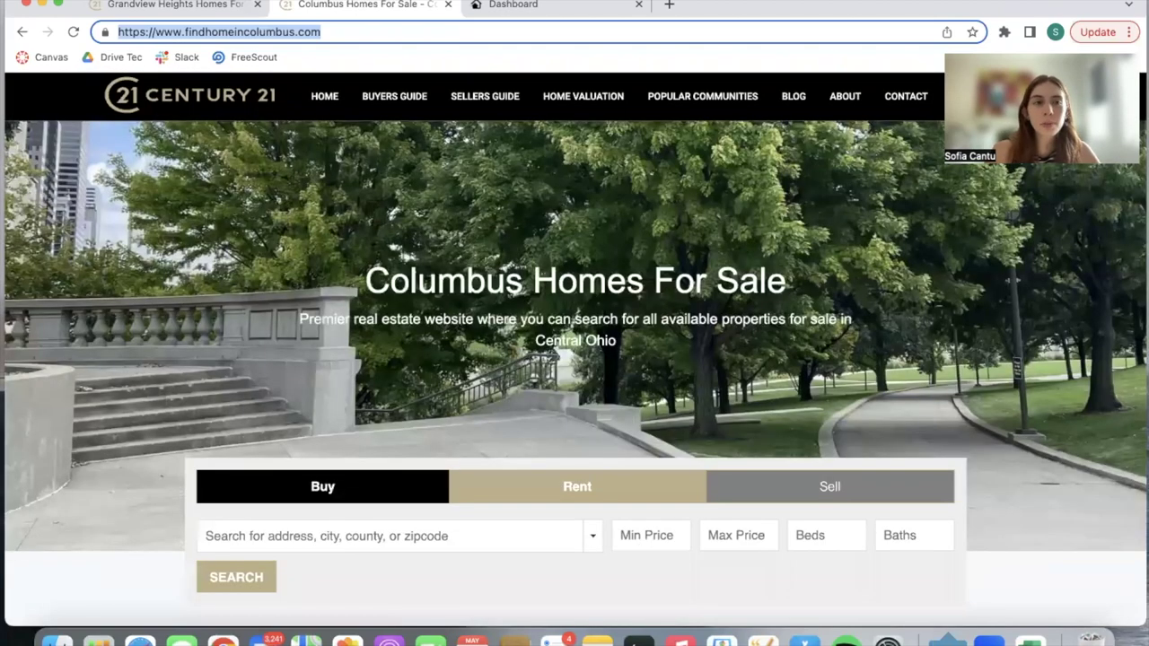
Step: Open Popular Communities from Grandview Heights and scroll the Bexley, Dublin and other community photos
{"action": "left_click", "coordinate": [197, 7]}
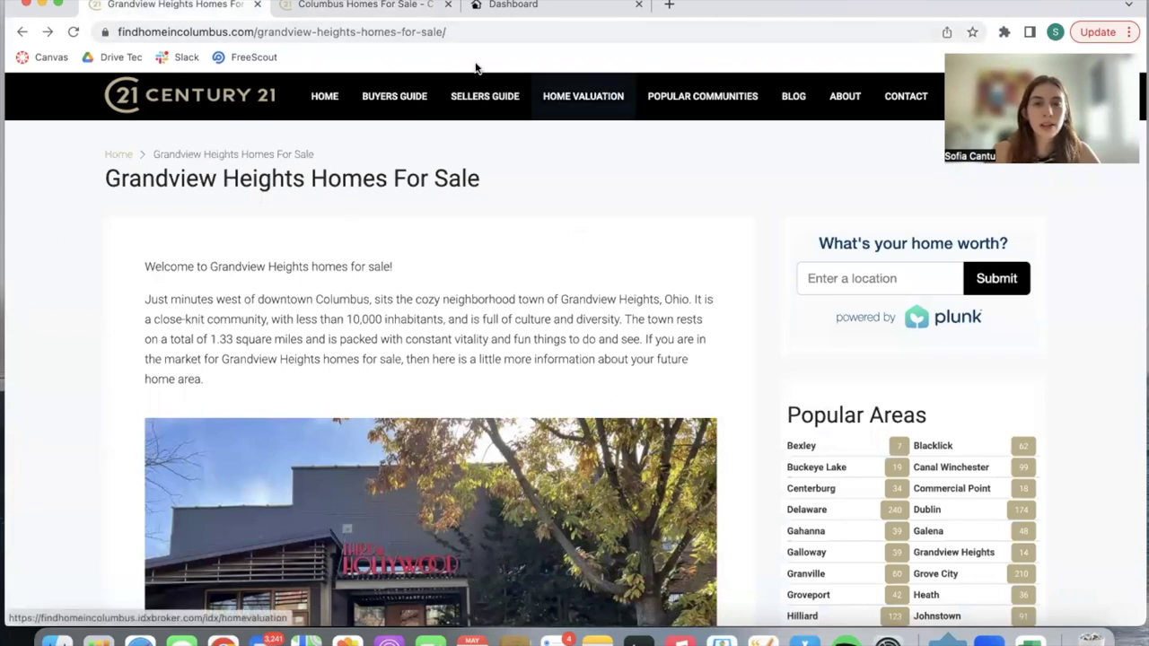
{"action": "left_click", "coordinate": [703, 106]}
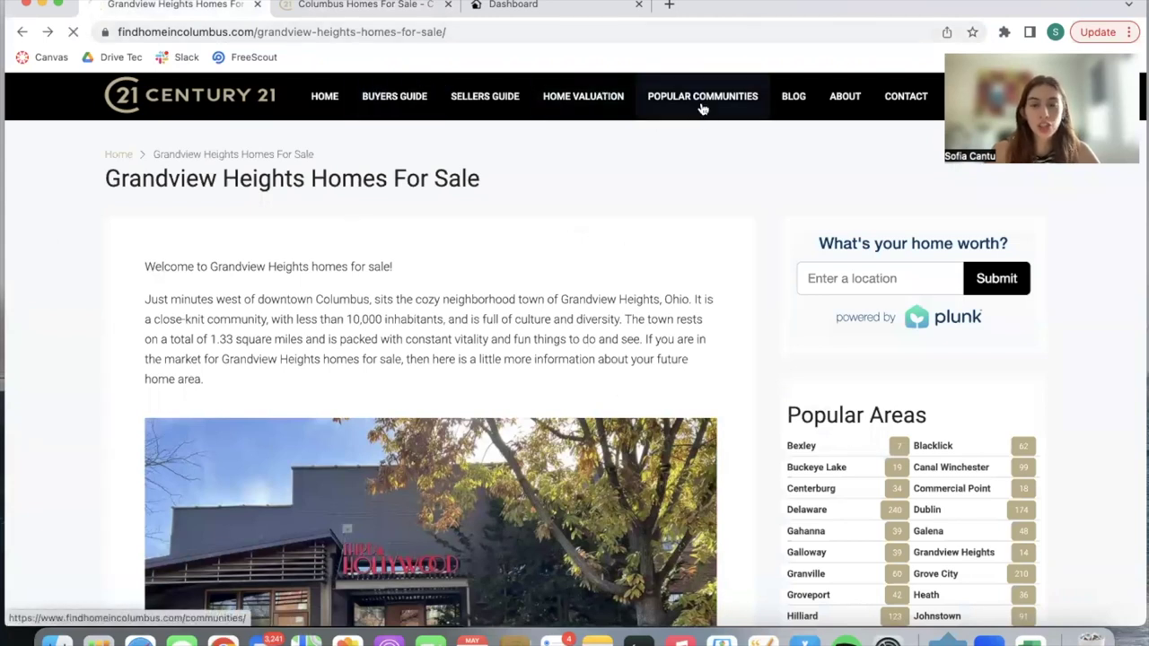
{"action": "scroll", "coordinate": [299, 255], "scroll_direction": "down", "scroll_amount": 3}
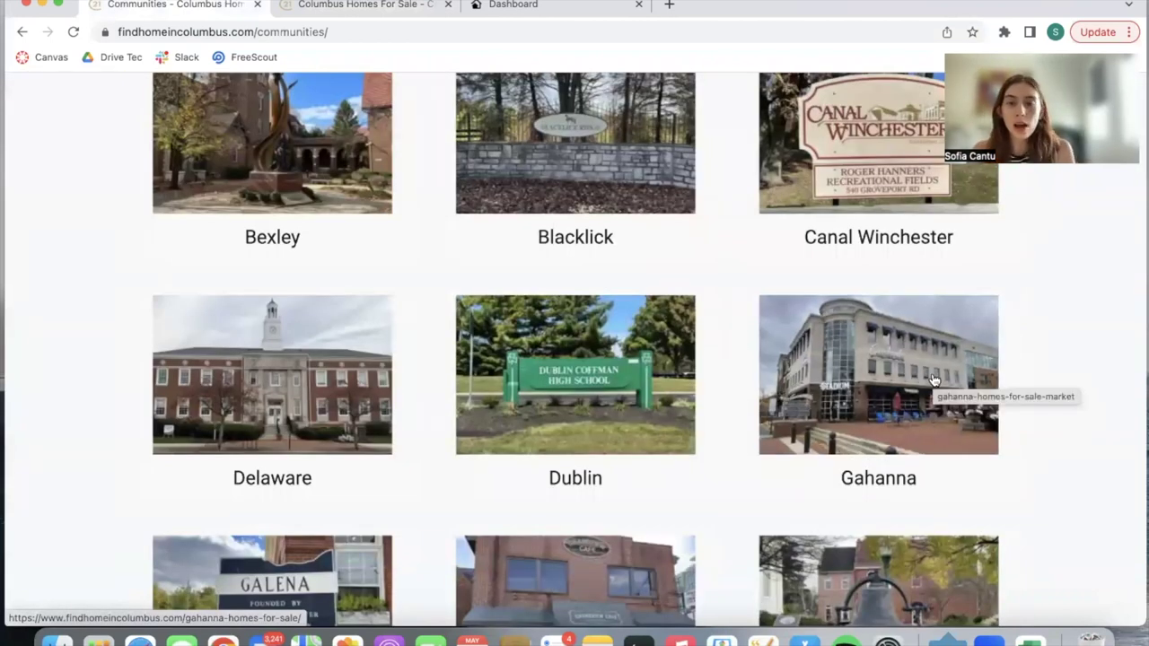
{"action": "scroll", "coordinate": [933, 380], "scroll_direction": "down", "scroll_amount": 4}
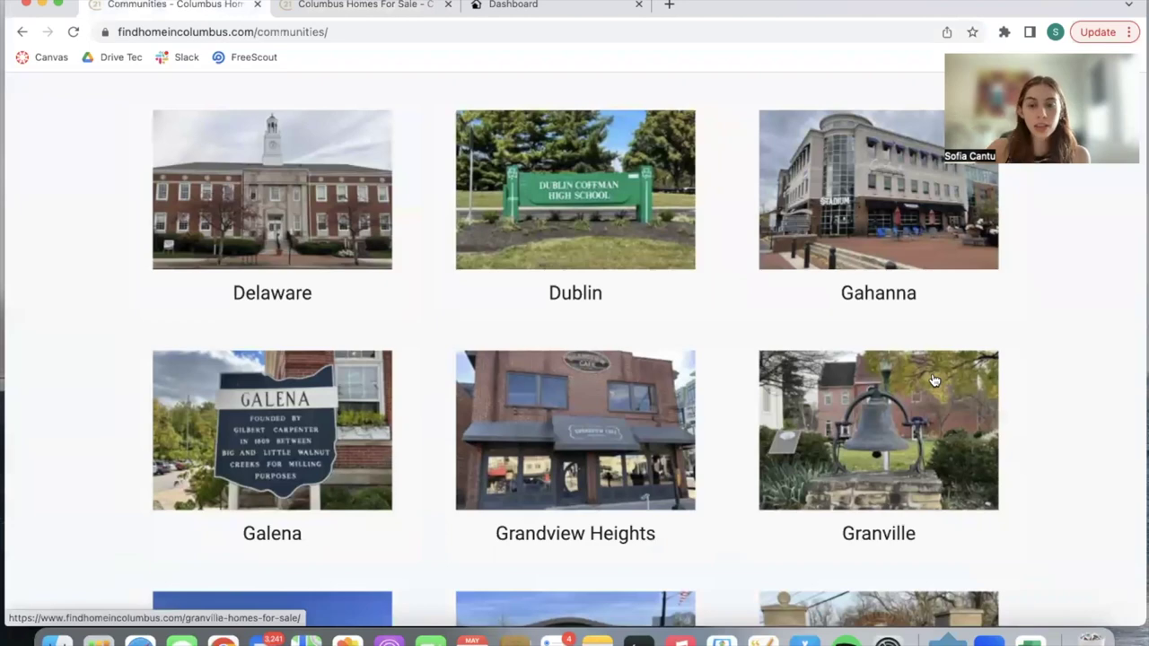
{"action": "scroll", "coordinate": [934, 380], "scroll_direction": "down", "scroll_amount": 6}
{"action": "scroll", "coordinate": [694, 482], "scroll_direction": "up", "scroll_amount": 10}
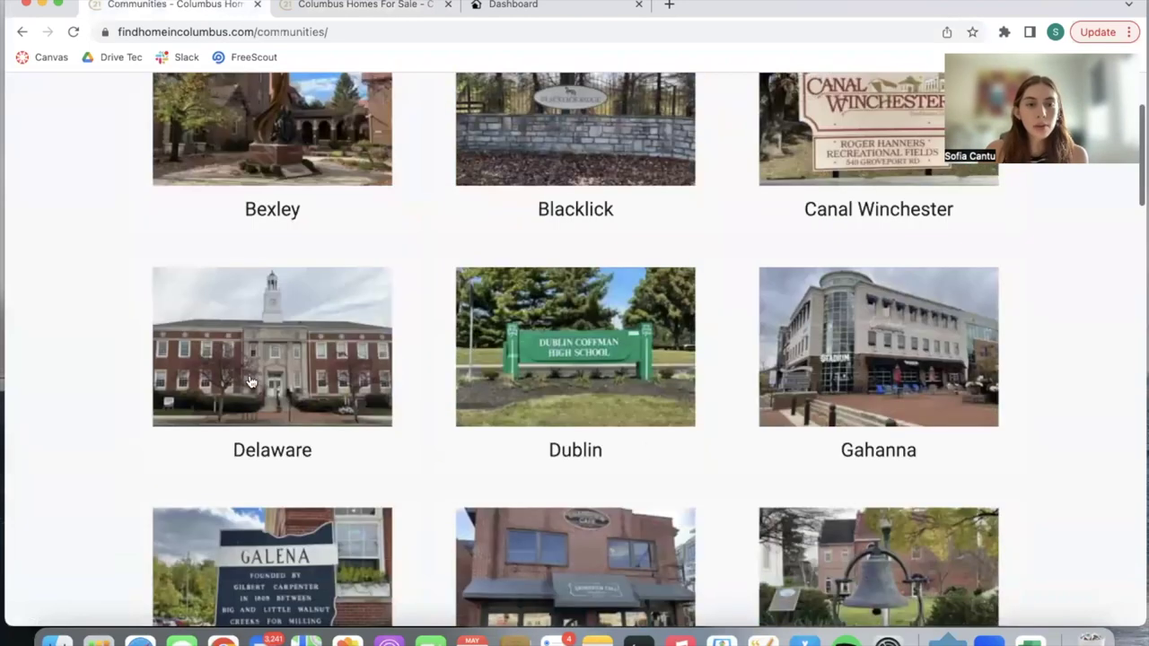
Step: Open the Delaware Homes For Sale page, click the location field, and scroll its listings
{"action": "left_click", "coordinate": [256, 381]}
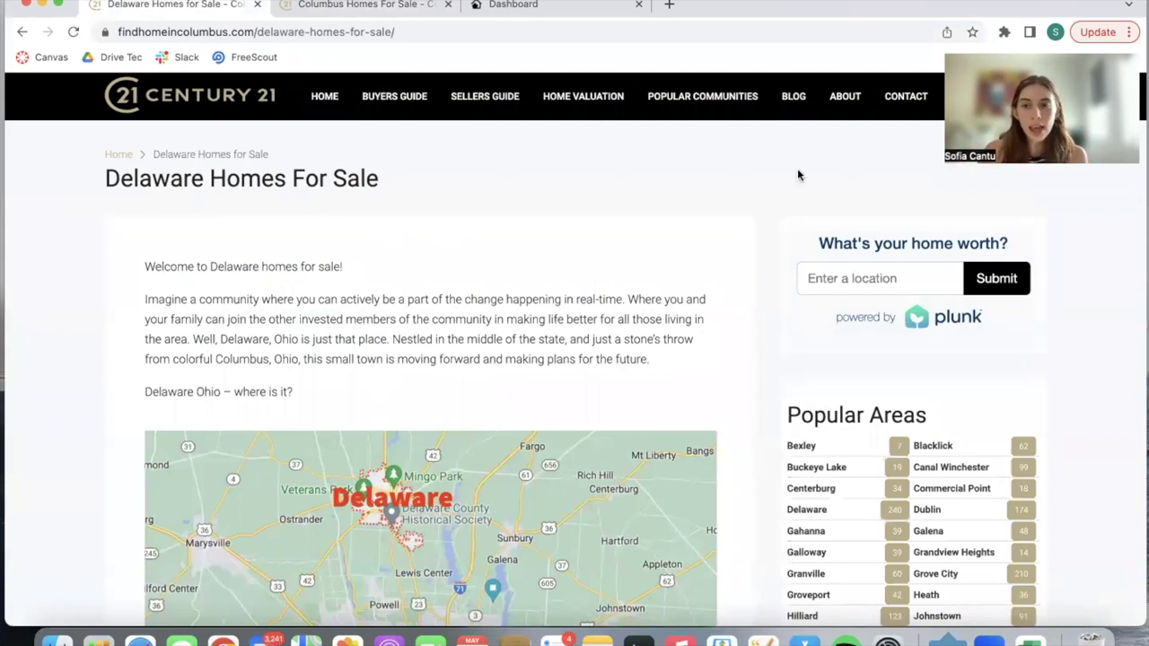
{"action": "left_click", "coordinate": [915, 277]}
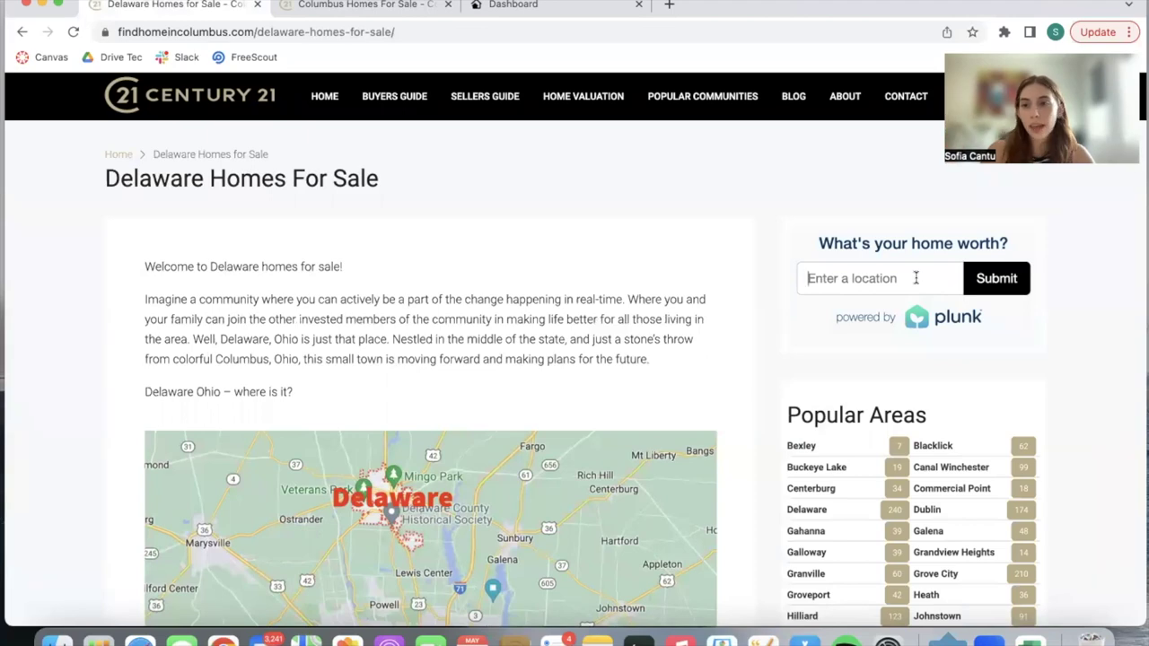
{"action": "scroll", "coordinate": [421, 240], "scroll_direction": "down", "scroll_amount": 15}
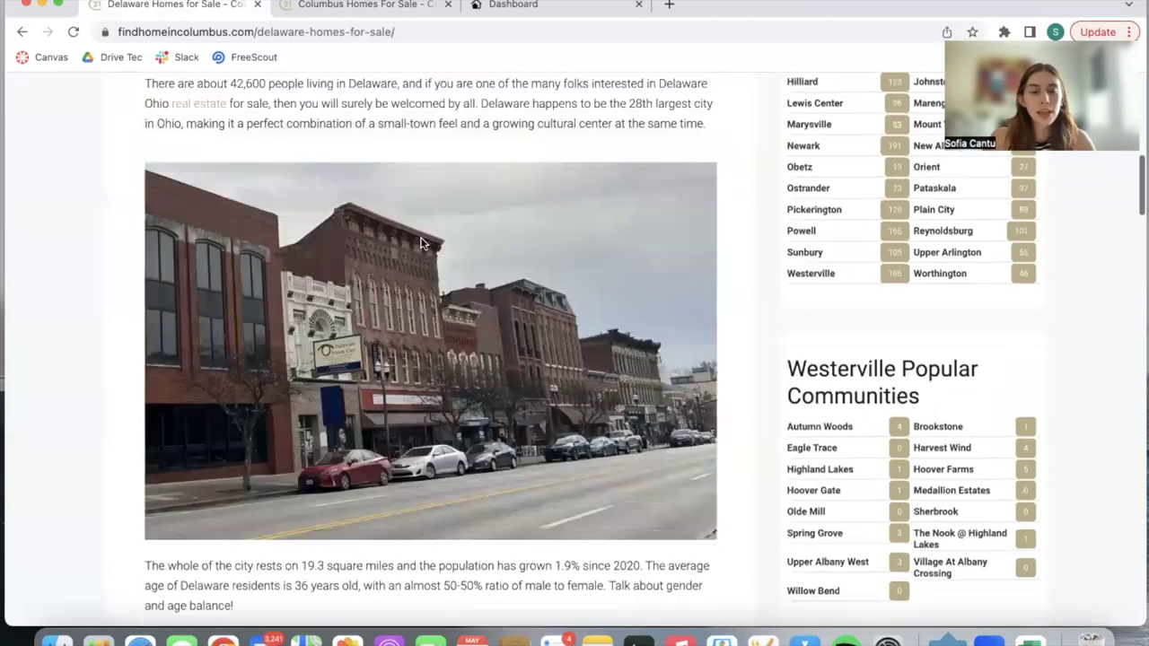
{"action": "scroll", "coordinate": [421, 240], "scroll_direction": "down", "scroll_amount": 10}
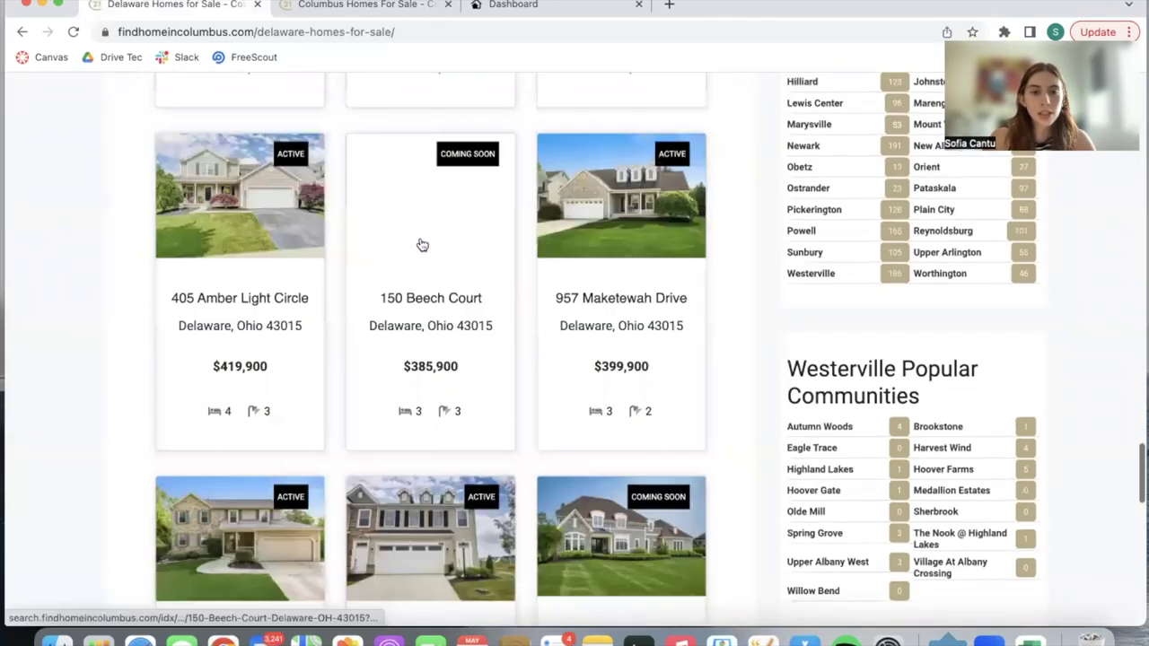
{"action": "scroll", "coordinate": [418, 243], "scroll_direction": "up", "scroll_amount": 5}
{"action": "scroll", "coordinate": [149, 205], "scroll_direction": "down", "scroll_amount": 2}
{"action": "scroll", "coordinate": [149, 205], "scroll_direction": "down", "scroll_amount": 5}
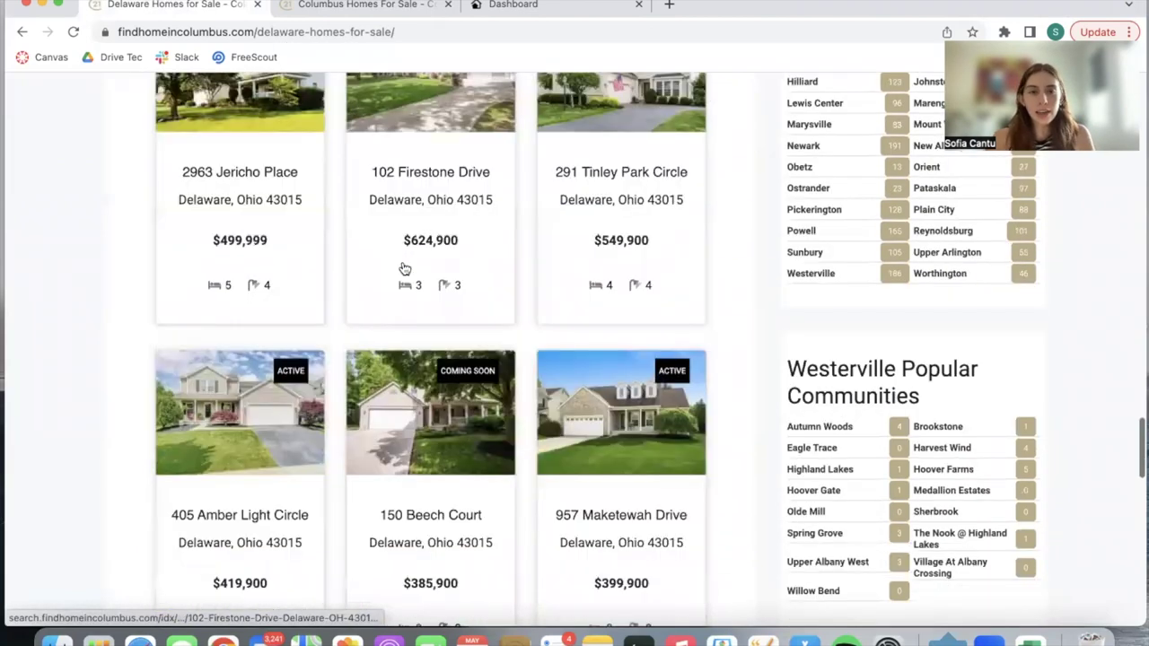
{"action": "scroll", "coordinate": [302, 353], "scroll_direction": "down", "scroll_amount": 7}
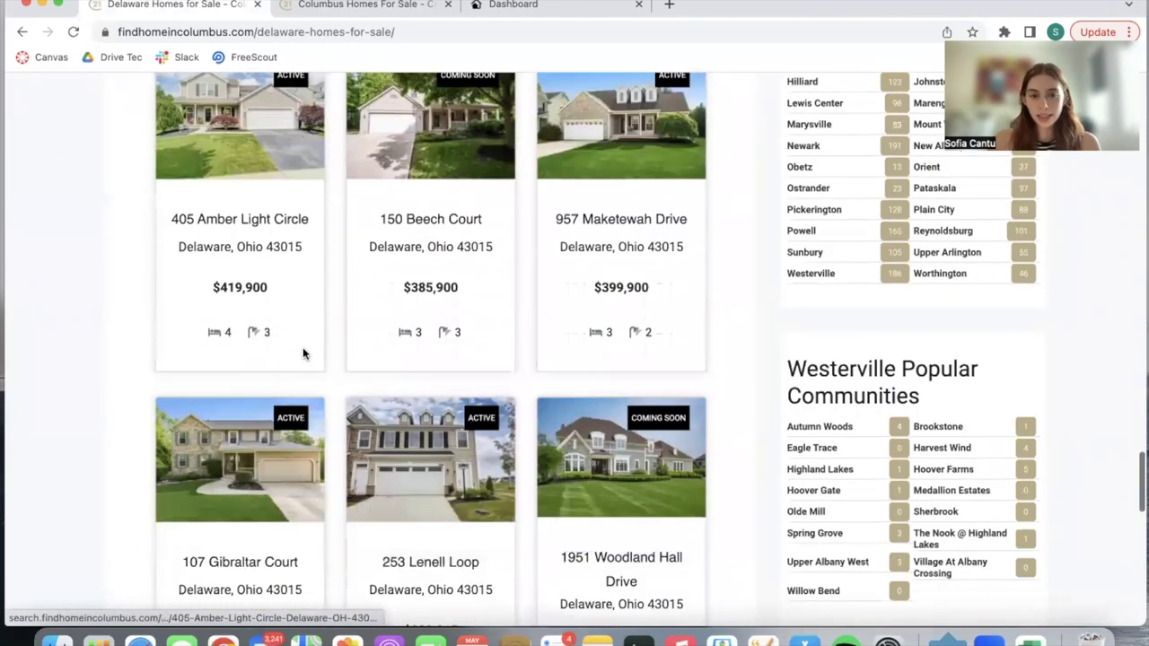
Step: Review Delaware's Popular Areas counts, then return to the IDXAddons Counts page
{"action": "scroll", "coordinate": [302, 353], "scroll_direction": "up", "scroll_amount": 15}
{"action": "scroll", "coordinate": [302, 352], "scroll_direction": "up", "scroll_amount": 12}
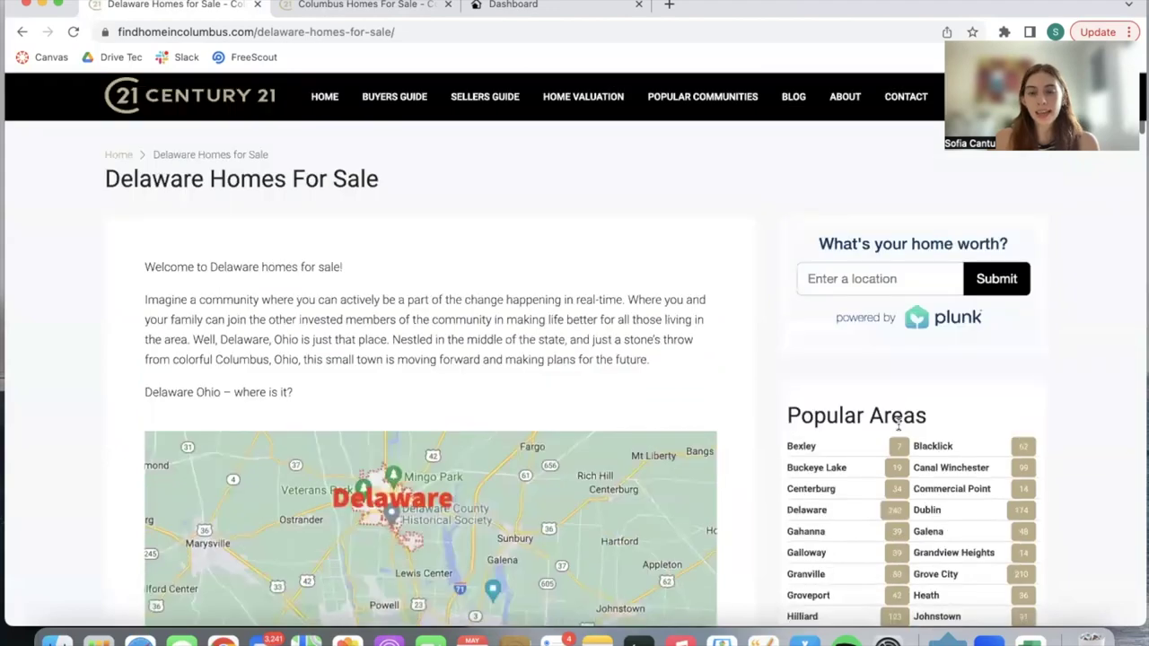
{"action": "scroll", "coordinate": [656, 431], "scroll_direction": "down", "scroll_amount": 4}
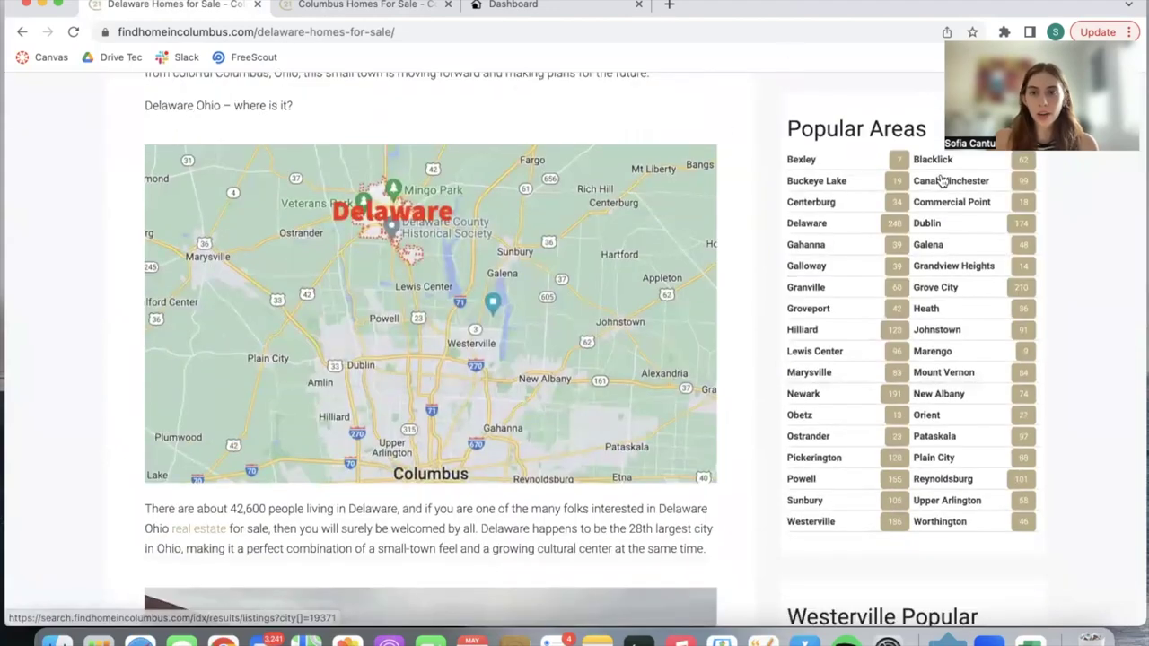
{"action": "scroll", "coordinate": [942, 430], "scroll_direction": "down", "scroll_amount": 8}
{"action": "scroll", "coordinate": [962, 449], "scroll_direction": "down", "scroll_amount": 7}
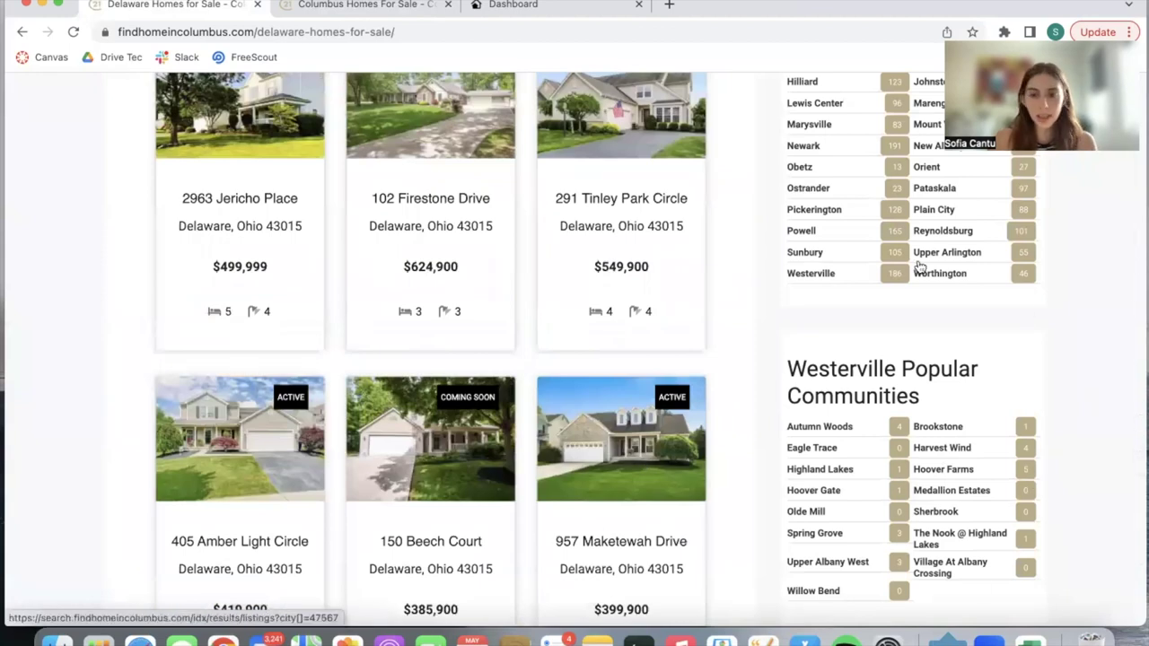
{"action": "scroll", "coordinate": [919, 268], "scroll_direction": "up", "scroll_amount": 3}
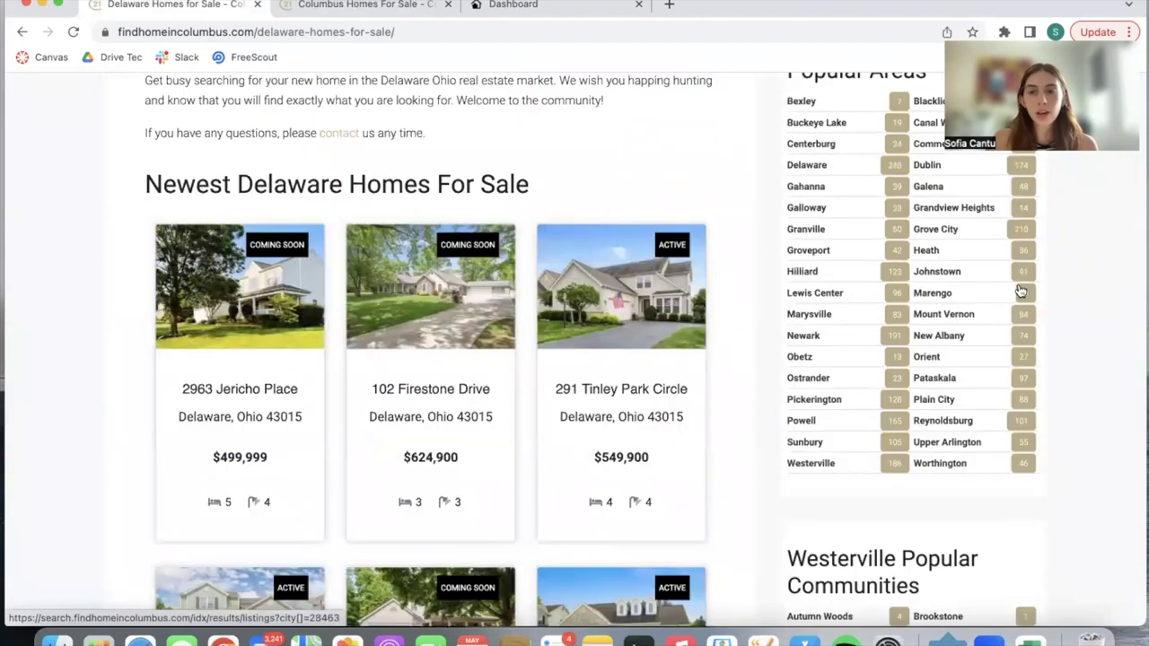
{"action": "scroll", "coordinate": [992, 334], "scroll_direction": "up", "scroll_amount": 2}
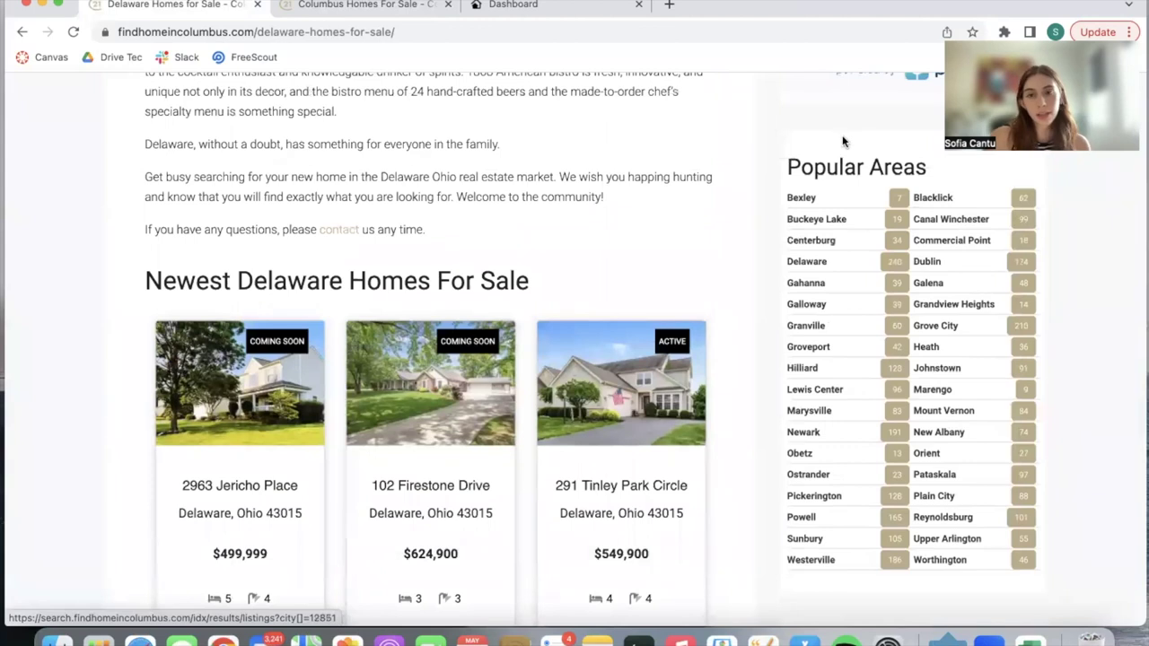
{"action": "scroll", "coordinate": [898, 408], "scroll_direction": "down", "scroll_amount": 6}
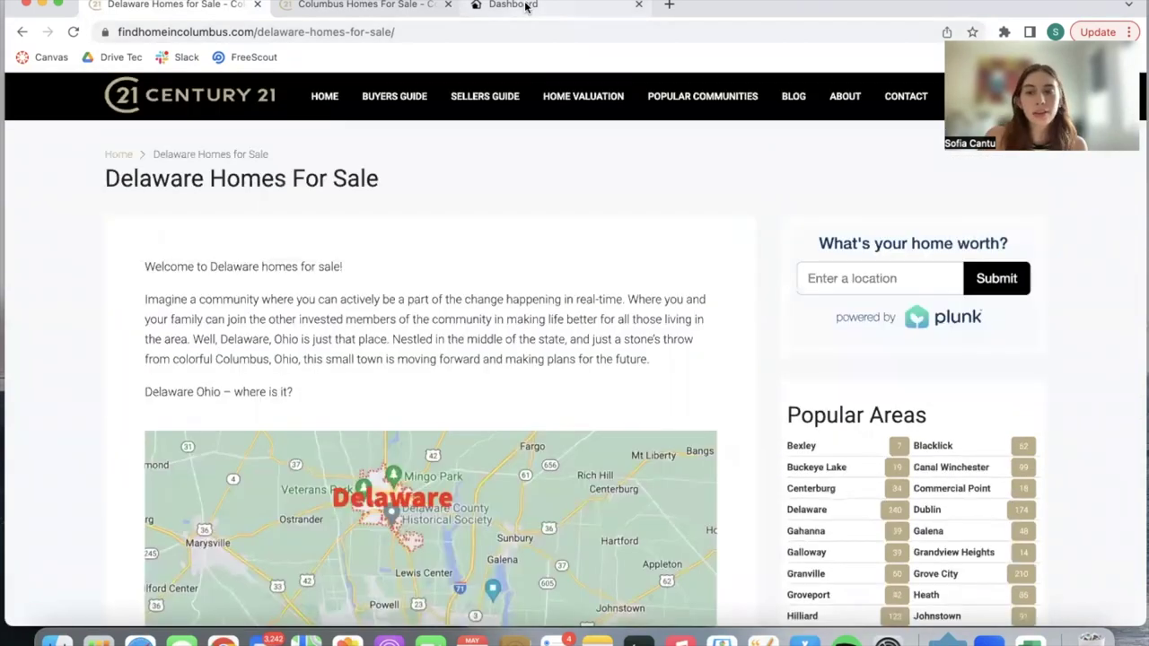
{"action": "left_click", "coordinate": [525, 6]}
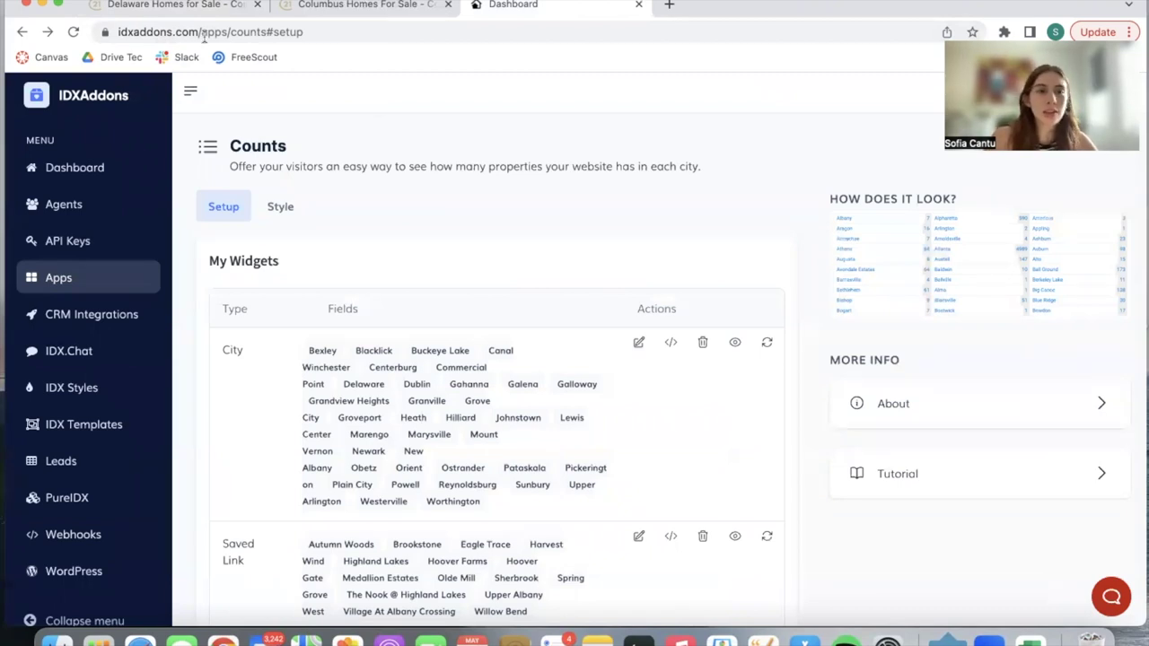
Step: Glance at the Delaware page again, then return to the IDXAddons Counts widget list
{"action": "left_click", "coordinate": [191, 6]}
{"action": "scroll", "coordinate": [569, 77], "scroll_direction": "down", "scroll_amount": 7}
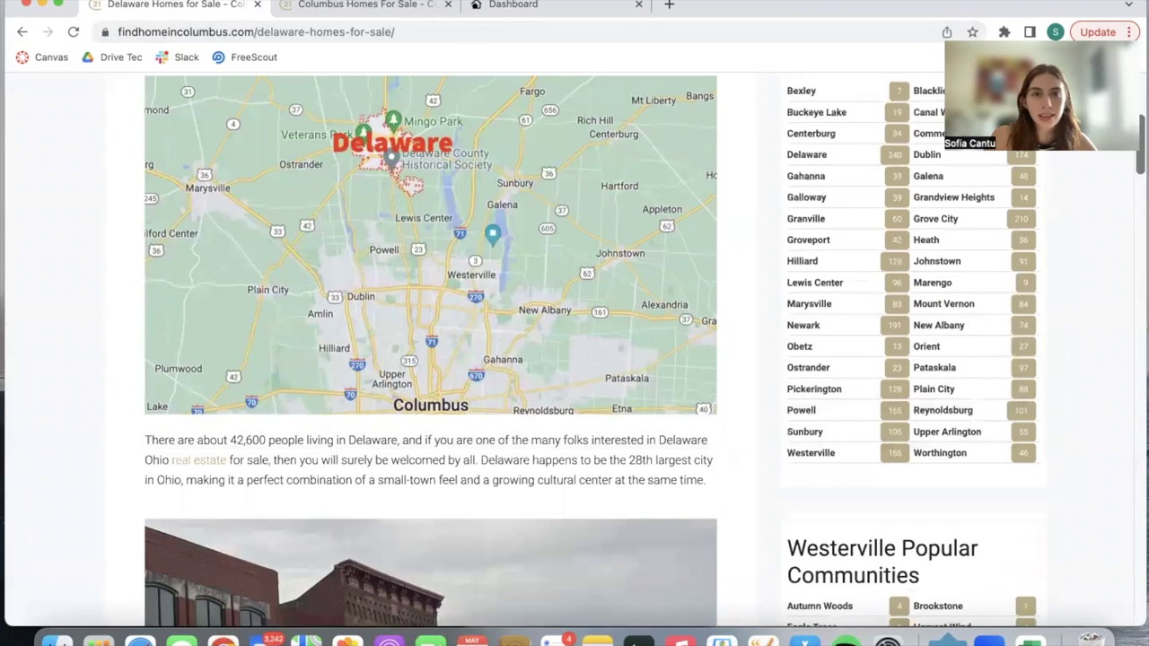
{"action": "left_click", "coordinate": [516, 6]}
{"action": "scroll", "coordinate": [452, 470], "scroll_direction": "down", "scroll_amount": 2}
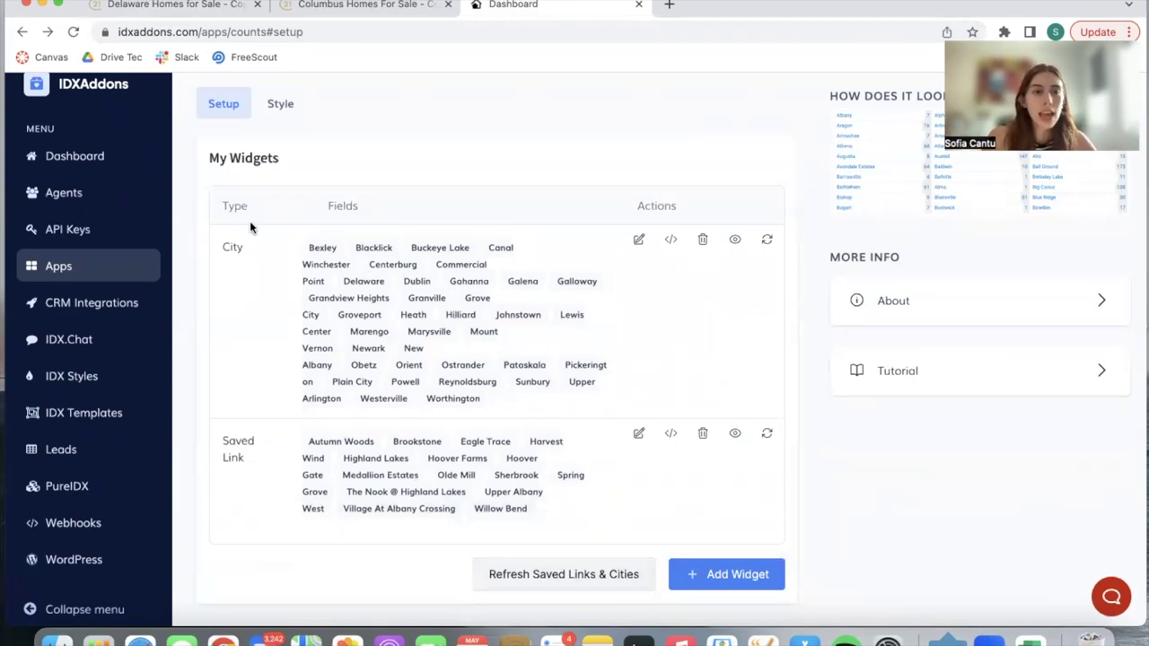
{"action": "scroll", "coordinate": [260, 220], "scroll_direction": "up", "scroll_amount": 2}
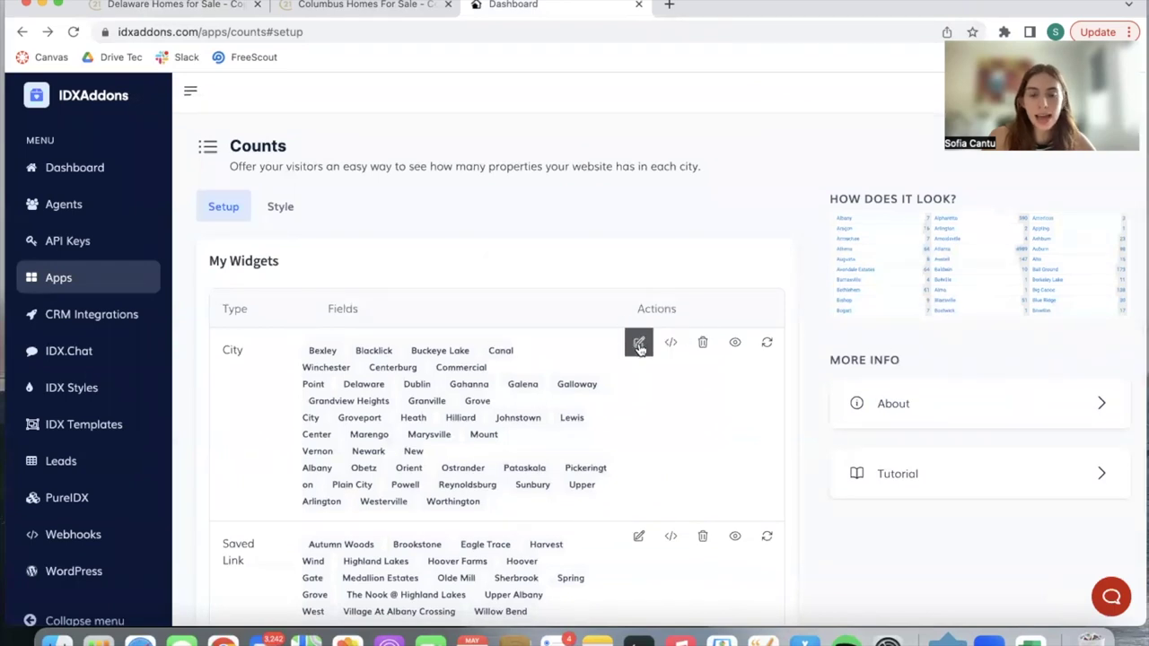
{"action": "scroll", "coordinate": [639, 348], "scroll_direction": "down", "scroll_amount": 3}
Step: View the City widget's embed code, then copy the Saved Link Counts widget's embed code
{"action": "left_click", "coordinate": [670, 239]}
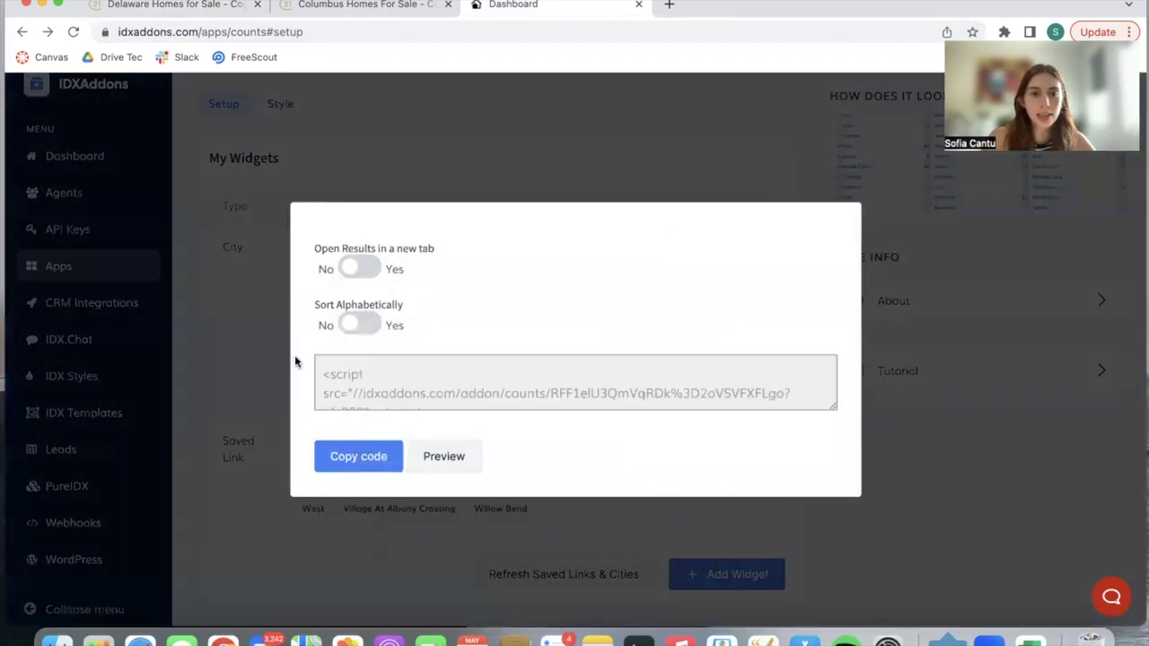
{"action": "scroll", "coordinate": [484, 399], "scroll_direction": "down", "scroll_amount": 1}
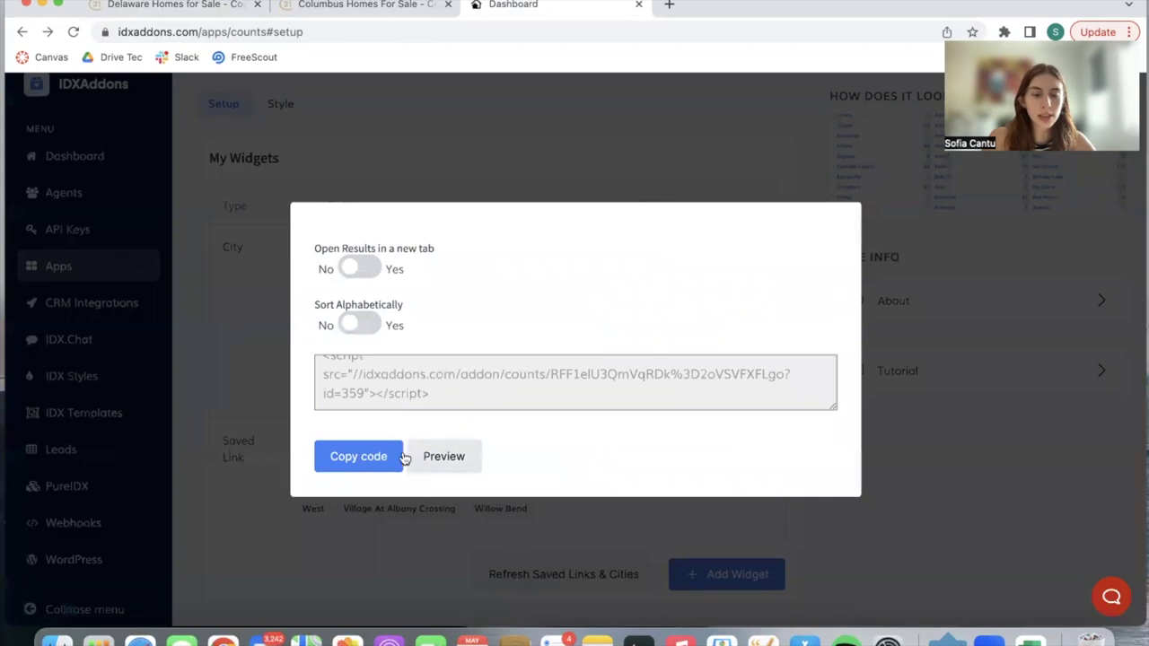
{"action": "left_click", "coordinate": [959, 339]}
{"action": "left_click", "coordinate": [671, 434]}
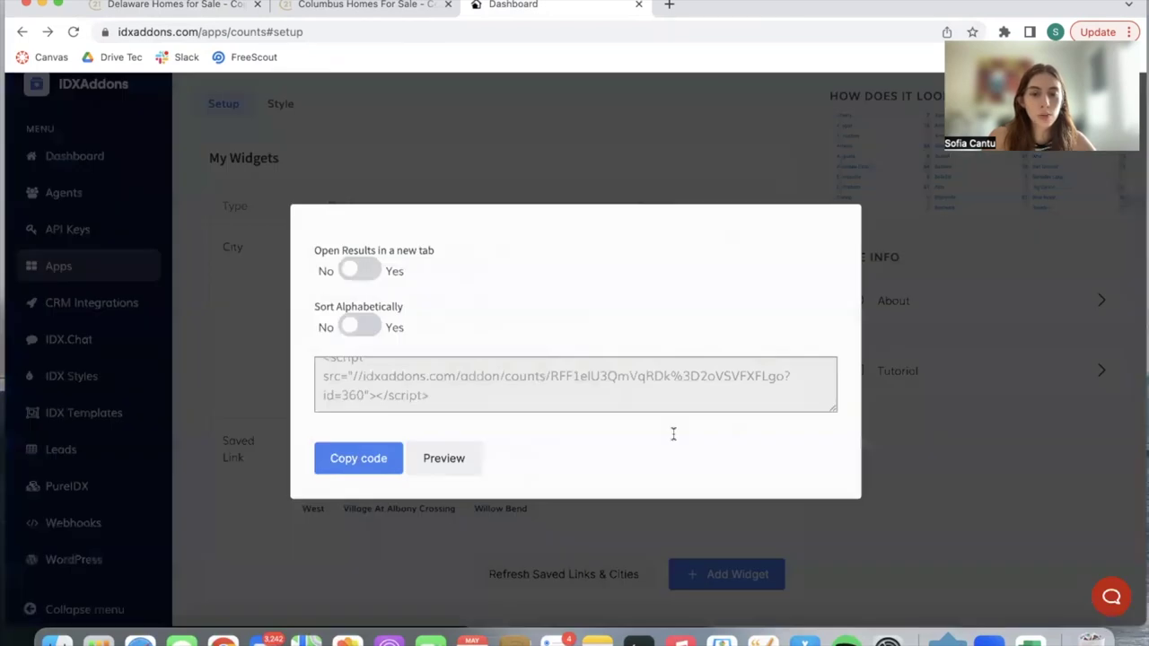
{"action": "left_click", "coordinate": [371, 459]}
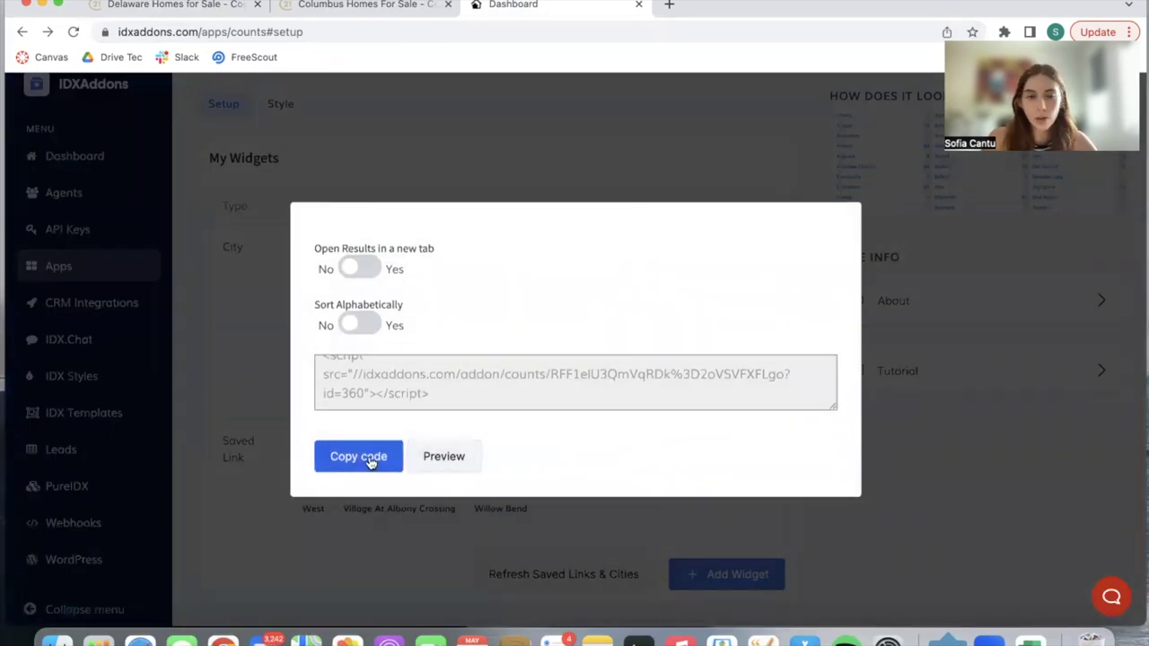
{"action": "left_click", "coordinate": [529, 539]}
{"action": "scroll", "coordinate": [503, 556], "scroll_direction": "down", "scroll_amount": 10}
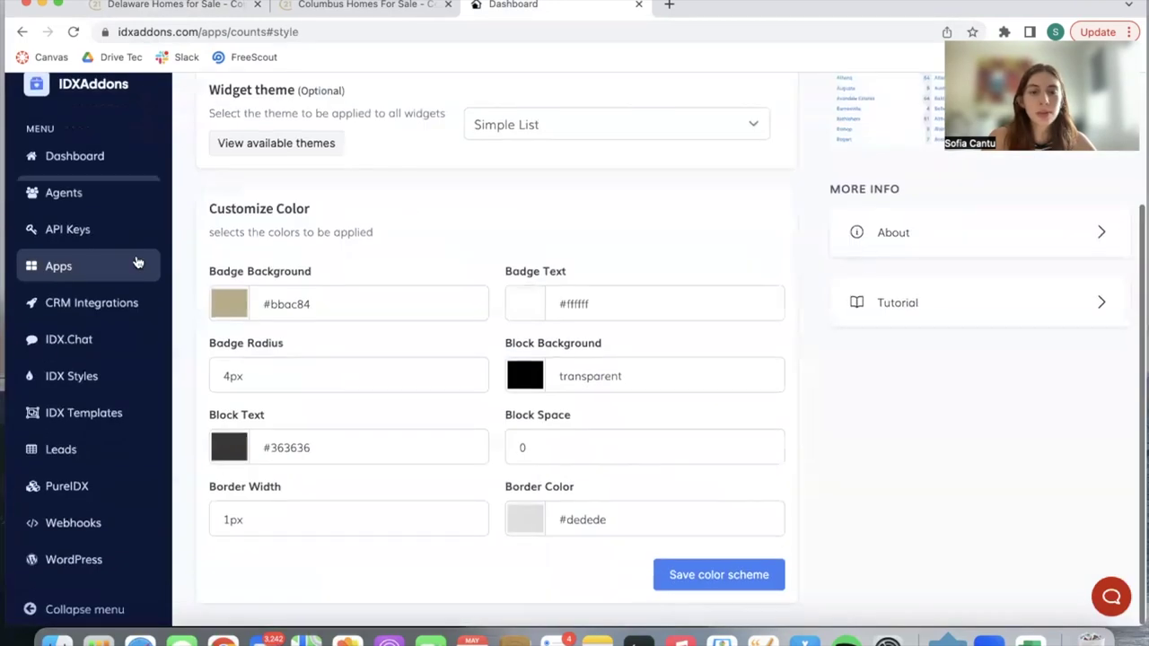
{"action": "scroll", "coordinate": [478, 381], "scroll_direction": "up", "scroll_amount": 2}
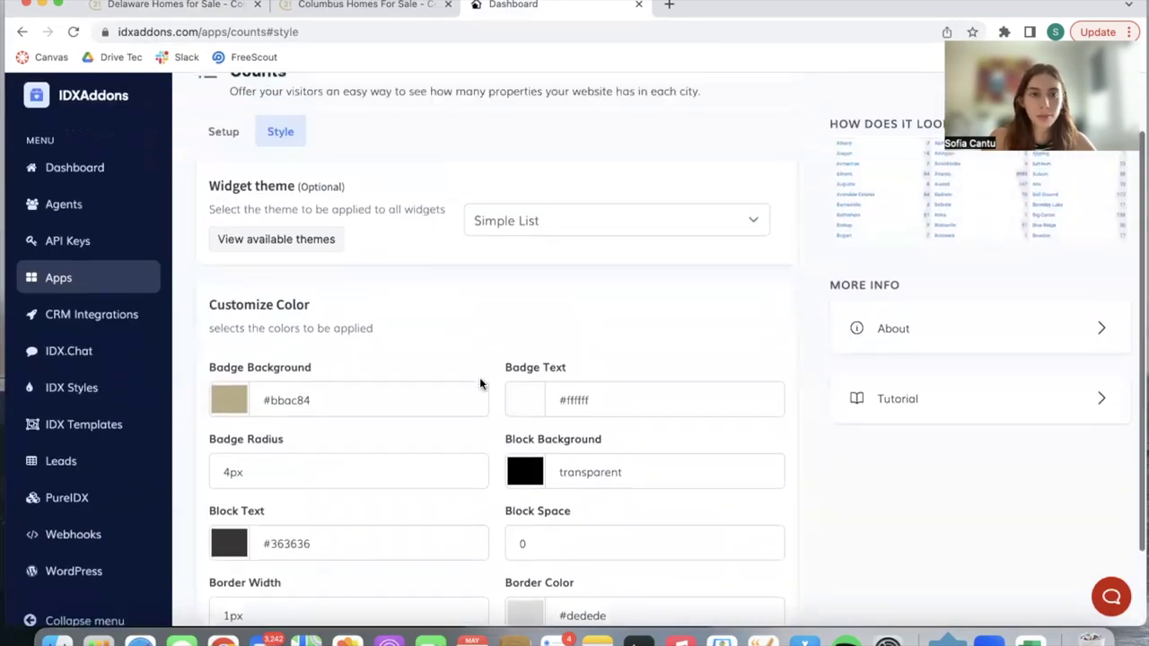
{"action": "left_click", "coordinate": [303, 244]}
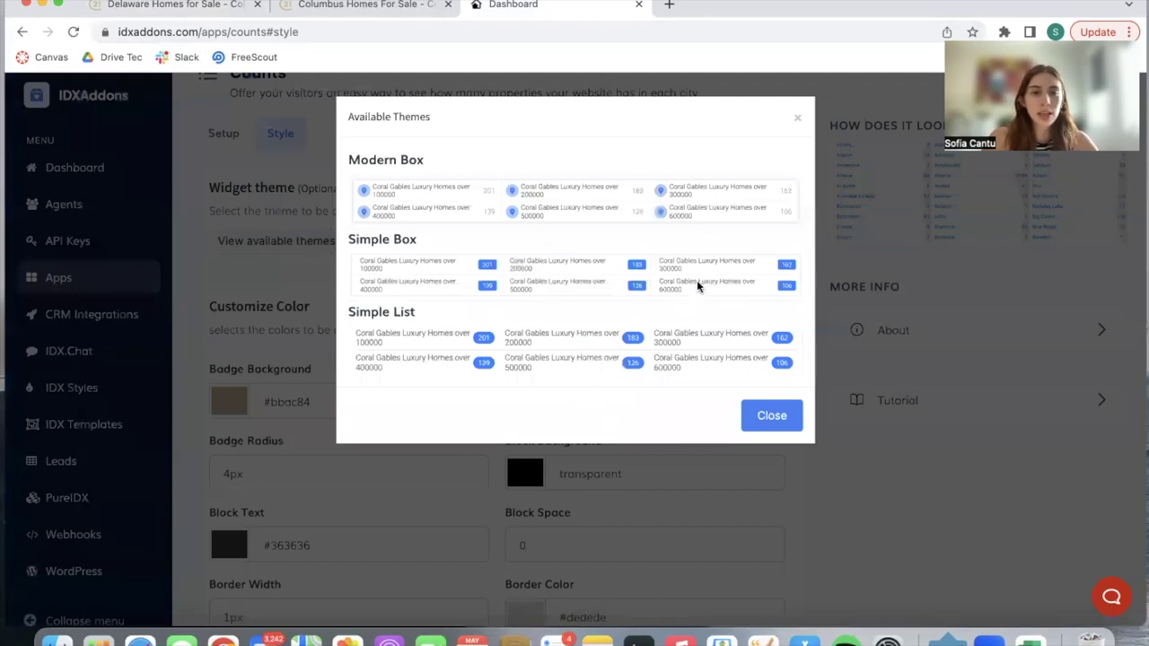
{"action": "left_click", "coordinate": [797, 117]}
{"action": "left_click", "coordinate": [276, 242]}
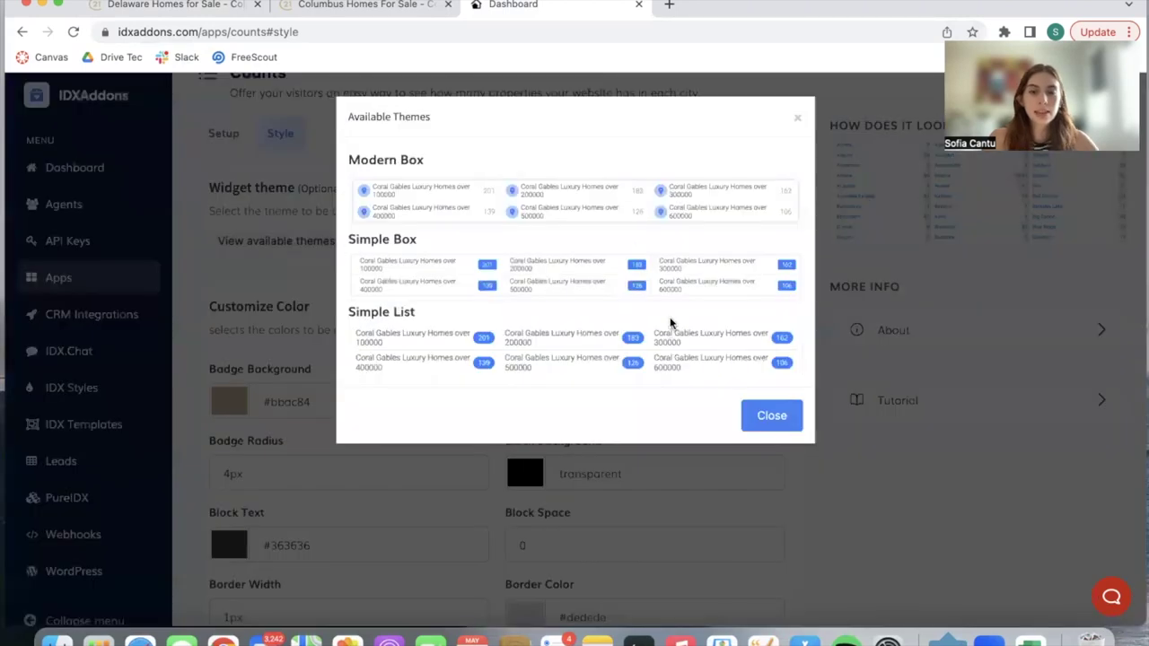
{"action": "left_click", "coordinate": [796, 118]}
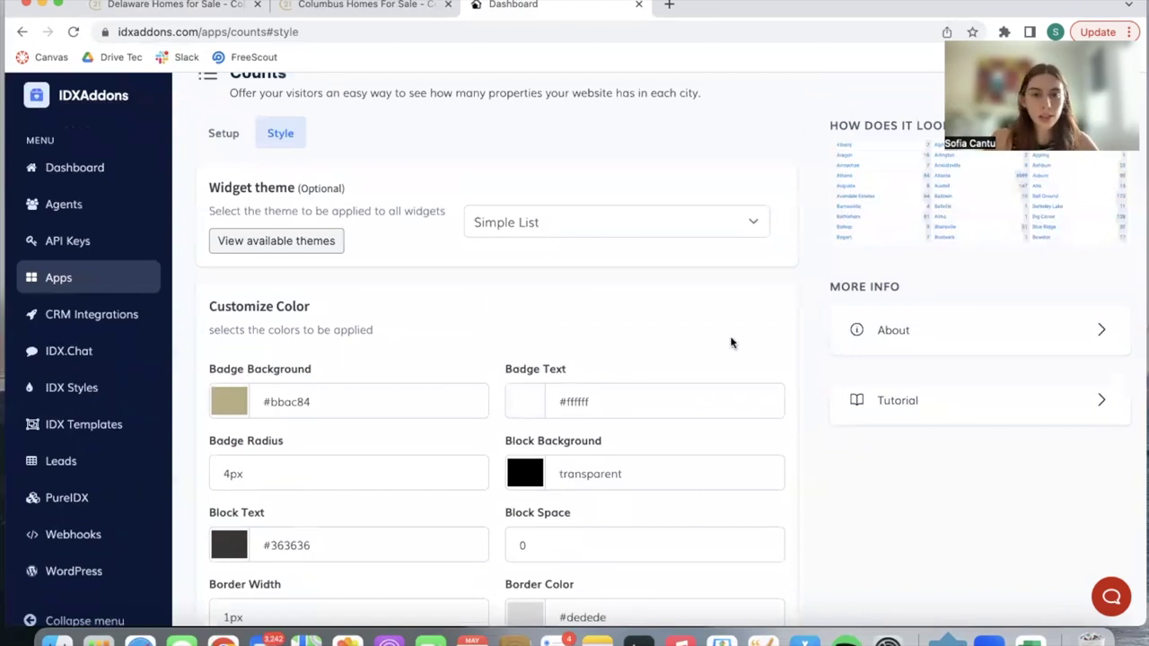
Step: From the Counts widget list, open the City widget's embed code and preview it
{"action": "scroll", "coordinate": [730, 342], "scroll_direction": "down", "scroll_amount": 3}
{"action": "scroll", "coordinate": [731, 342], "scroll_direction": "up", "scroll_amount": 5}
{"action": "left_click", "coordinate": [224, 133]}
{"action": "scroll", "coordinate": [552, 446], "scroll_direction": "down", "scroll_amount": 2}
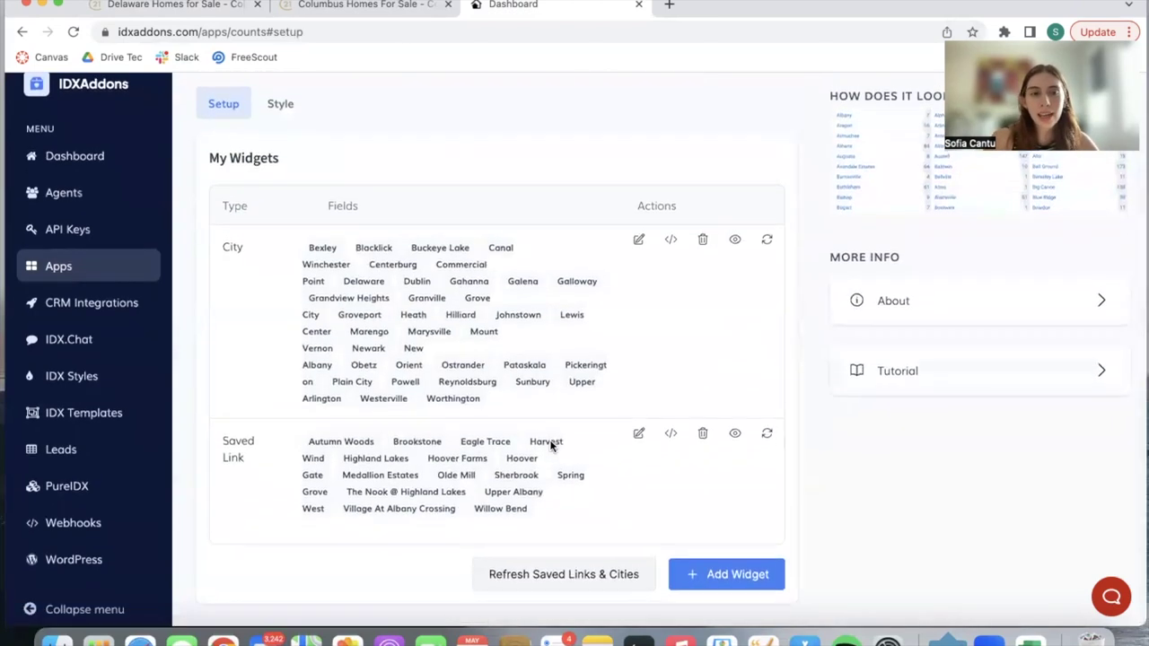
{"action": "scroll", "coordinate": [550, 444], "scroll_direction": "up", "scroll_amount": 2}
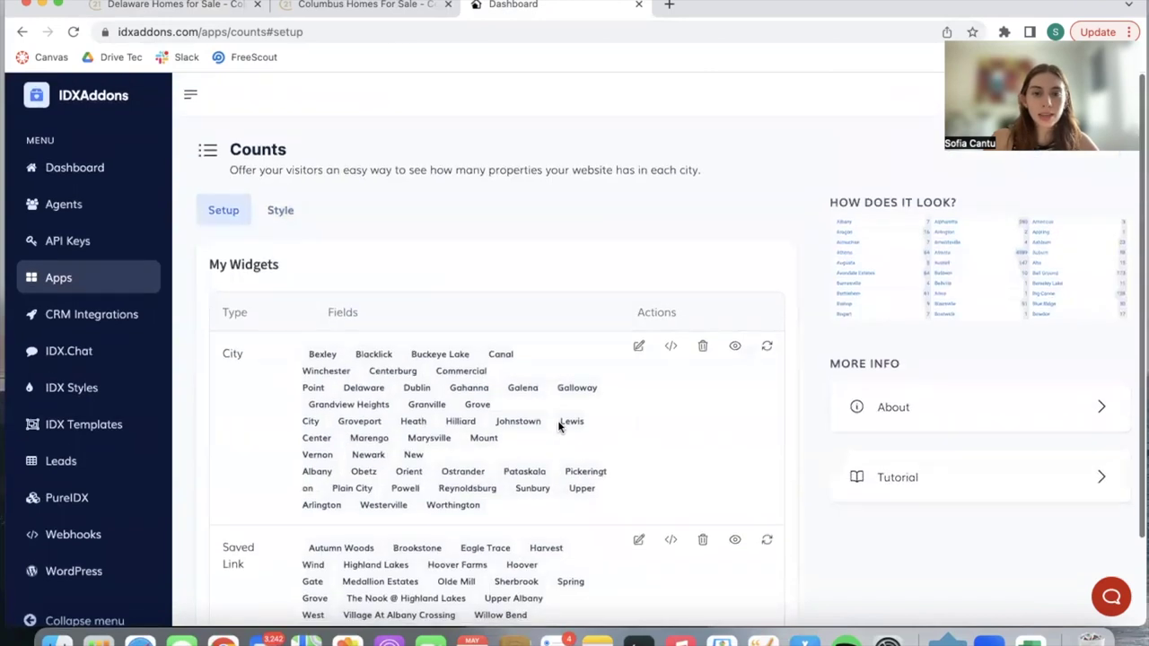
{"action": "left_click", "coordinate": [669, 342]}
{"action": "left_click", "coordinate": [454, 456]}
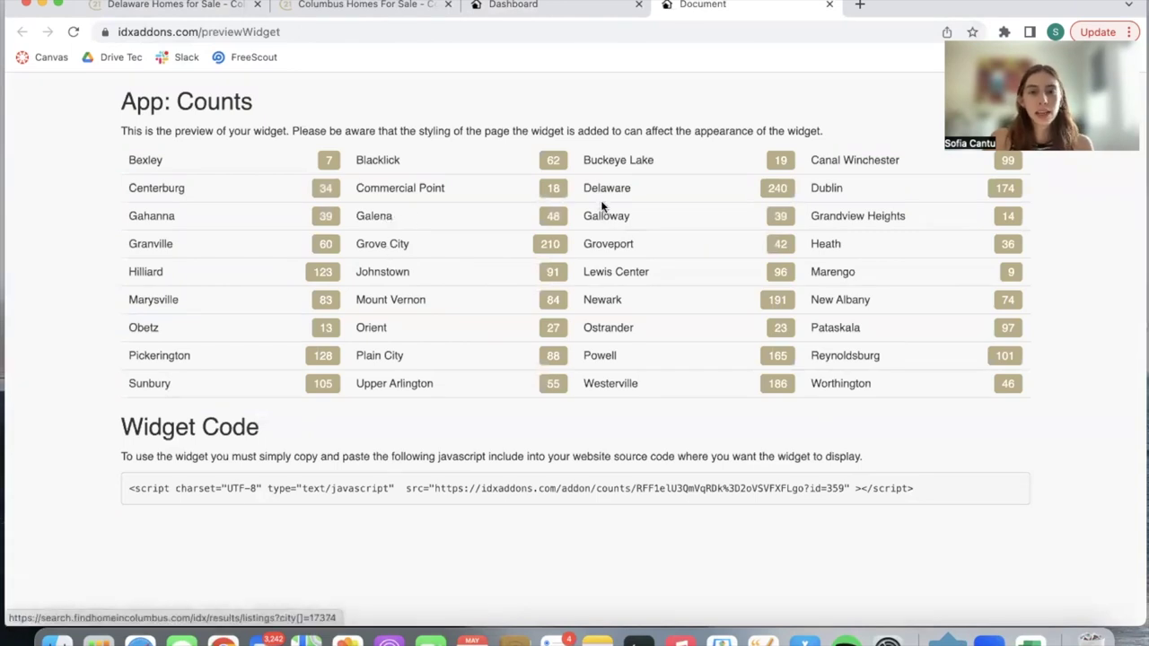
Step: Open Lewis Center from the preview and browse its 96 listings, briefly checking the dashboard
{"action": "left_click", "coordinate": [601, 274]}
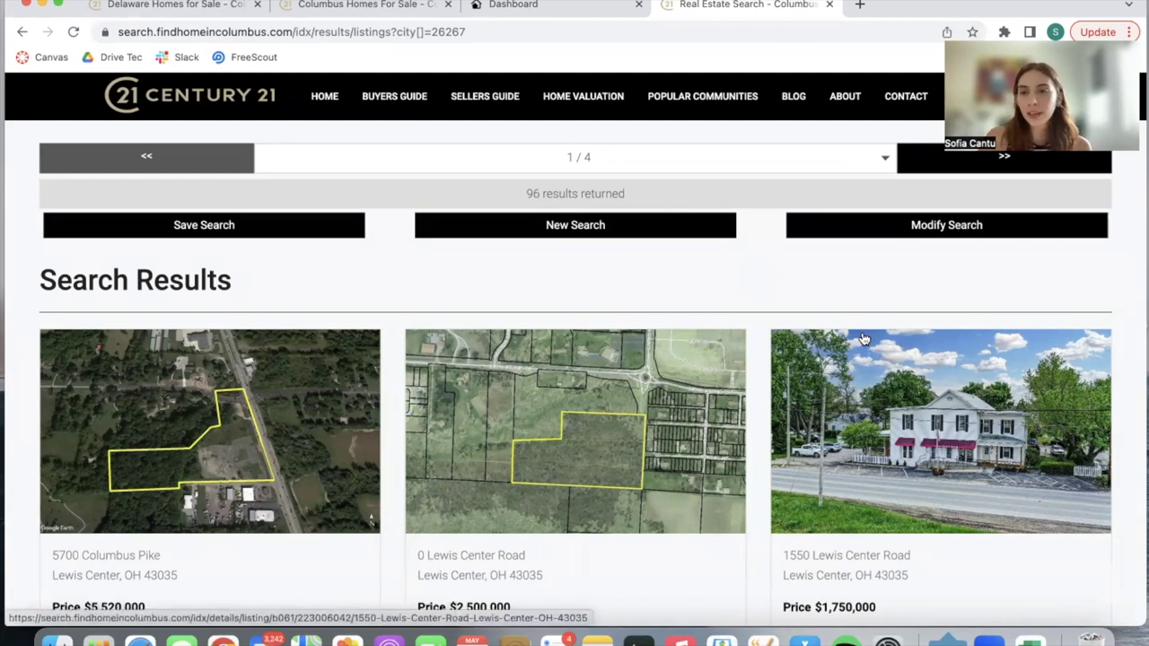
{"action": "scroll", "coordinate": [862, 338], "scroll_direction": "down", "scroll_amount": 5}
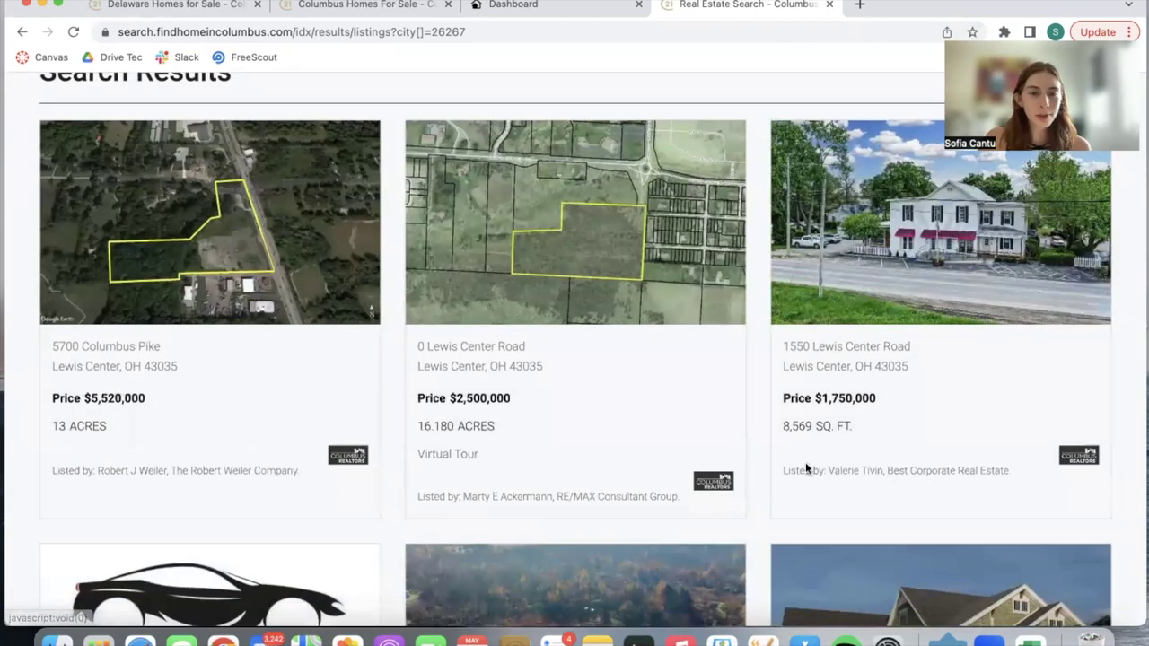
{"action": "scroll", "coordinate": [805, 470], "scroll_direction": "down", "scroll_amount": 2}
{"action": "scroll", "coordinate": [805, 469], "scroll_direction": "up", "scroll_amount": 5}
{"action": "scroll", "coordinate": [805, 469], "scroll_direction": "down", "scroll_amount": 15}
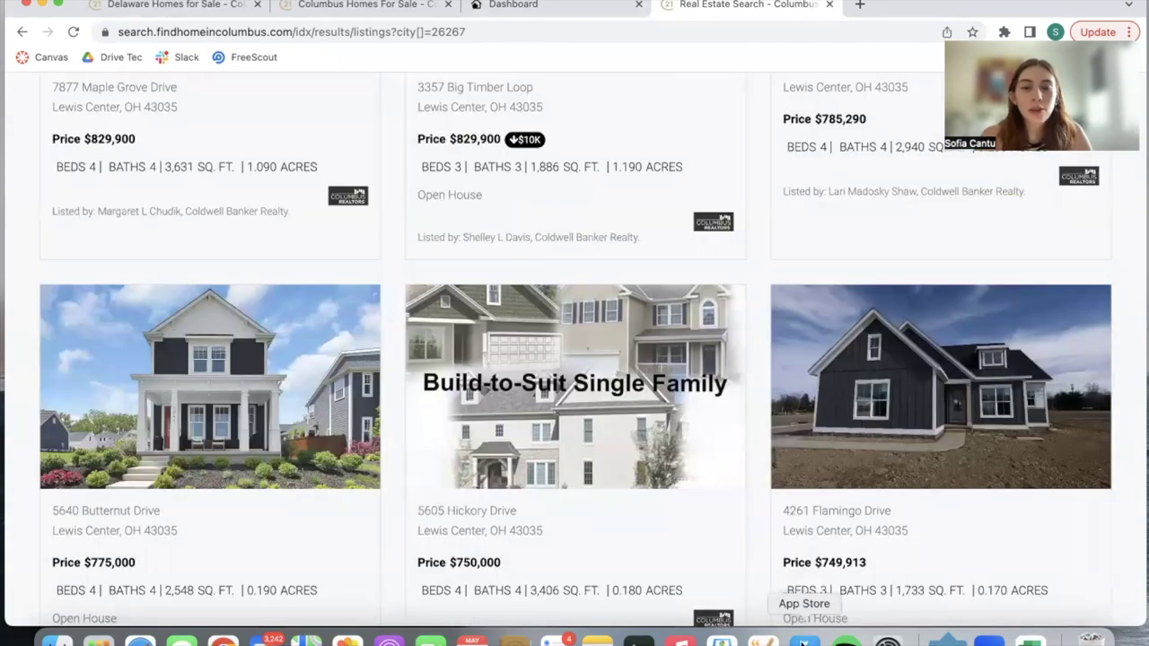
{"action": "key", "text": "ctrl+shift+Tab"}
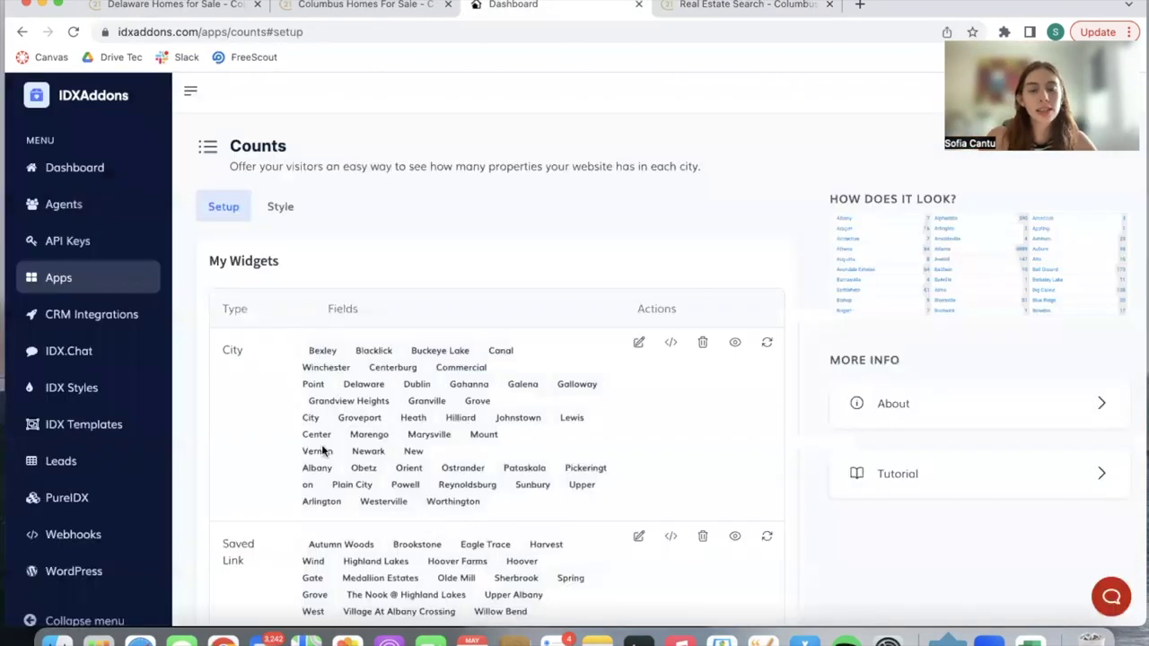
{"action": "scroll", "coordinate": [725, 266], "scroll_direction": "down", "scroll_amount": 3}
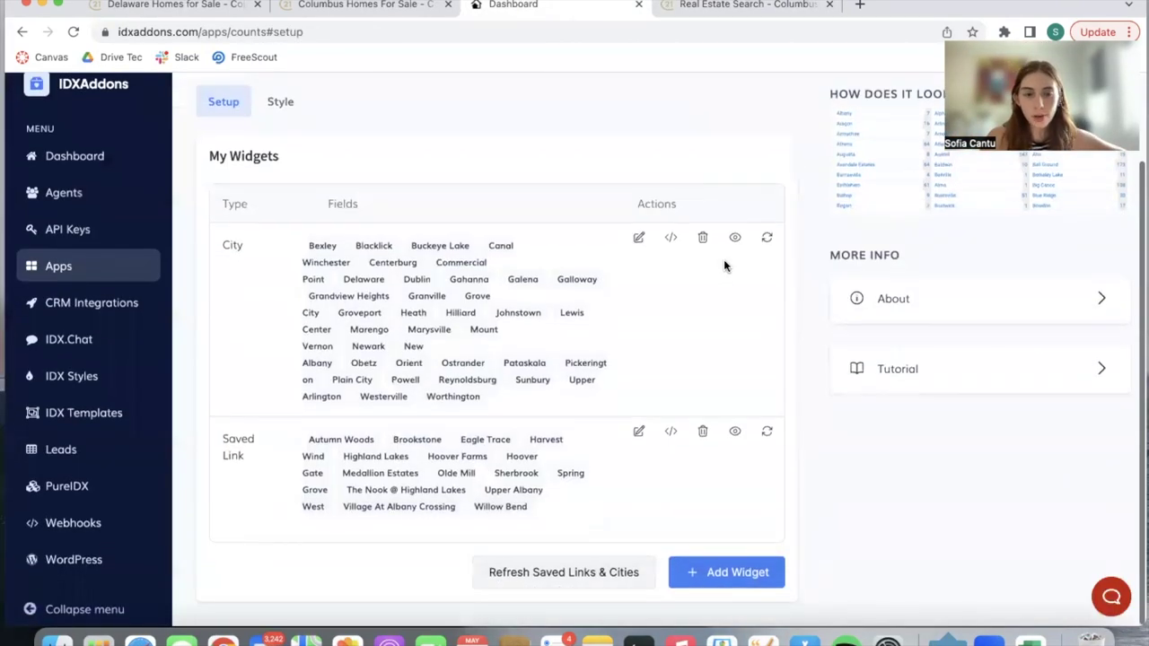
{"action": "left_click", "coordinate": [747, 9]}
{"action": "scroll", "coordinate": [754, 435], "scroll_direction": "down", "scroll_amount": 4}
{"action": "scroll", "coordinate": [754, 438], "scroll_direction": "down", "scroll_amount": 4}
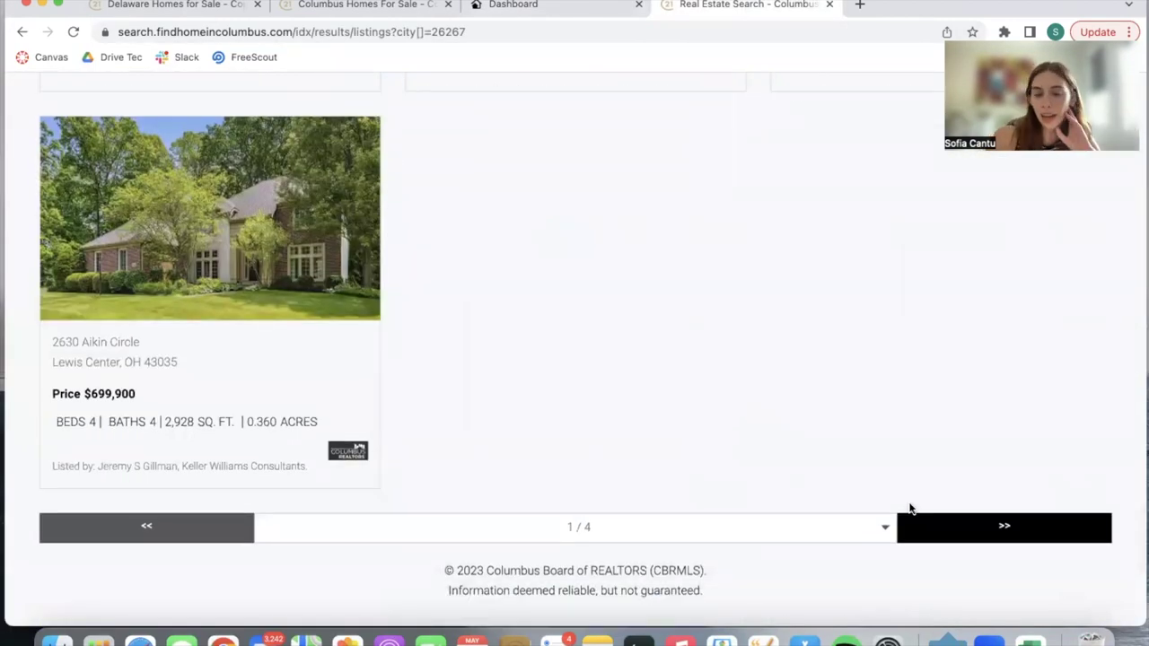
Step: Page ahead in the results, then open Bexley from the Popular Communities page
{"action": "left_click", "coordinate": [911, 516]}
{"action": "left_click", "coordinate": [344, 7]}
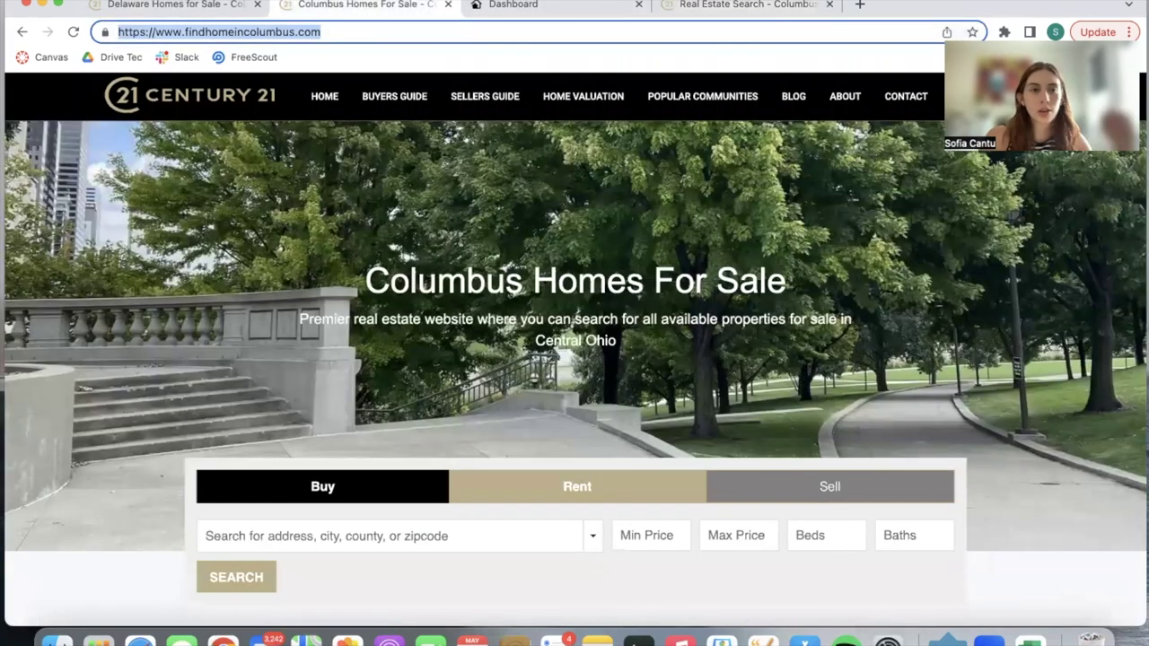
{"action": "left_click", "coordinate": [170, 5]}
{"action": "scroll", "coordinate": [698, 303], "scroll_direction": "up", "scroll_amount": 5}
{"action": "left_click", "coordinate": [702, 100]}
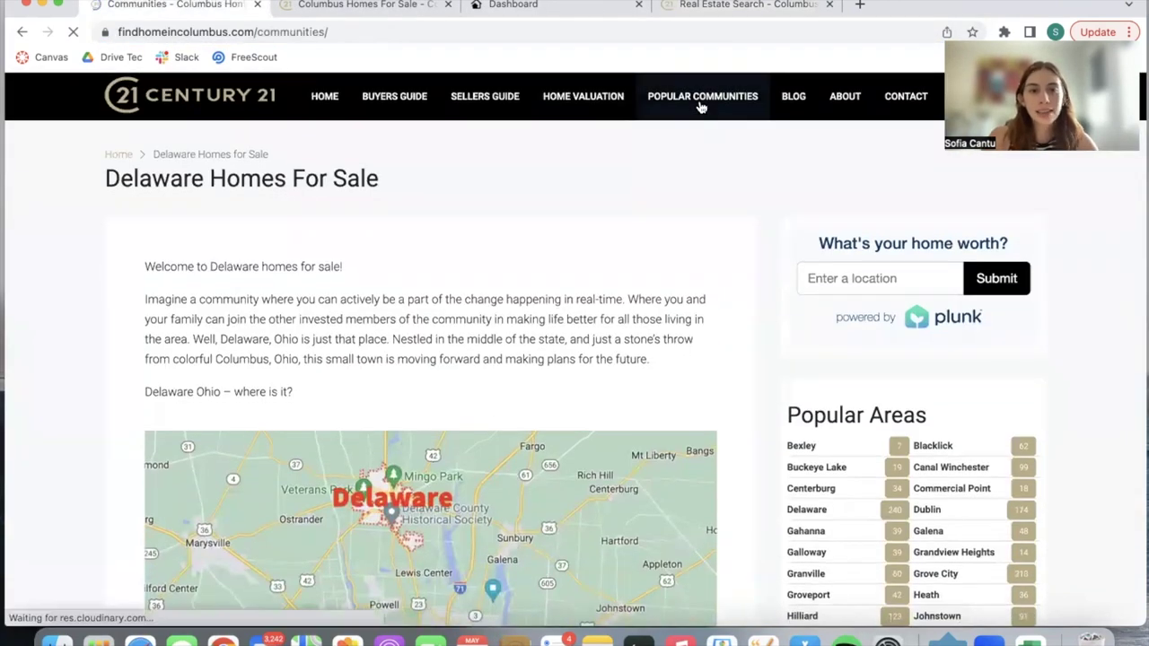
{"action": "left_click", "coordinate": [349, 283]}
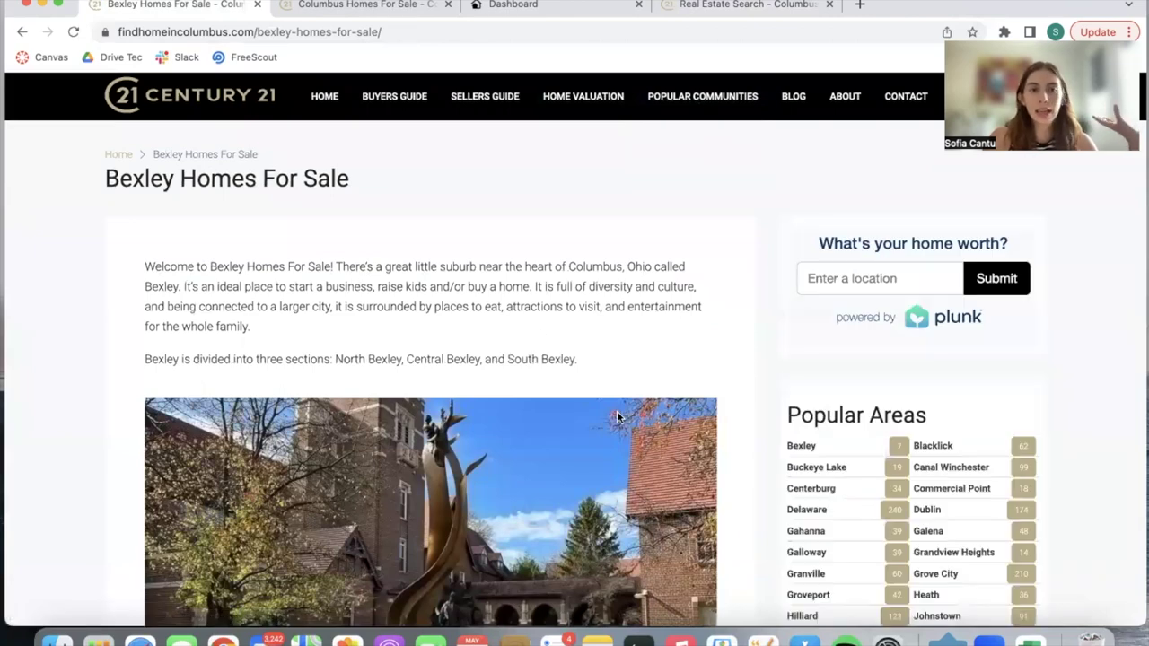
Step: Follow Bexley's Hoover Farms count to its listings, then return to the IDXAddons dashboard
{"action": "scroll", "coordinate": [616, 415], "scroll_direction": "down", "scroll_amount": 5}
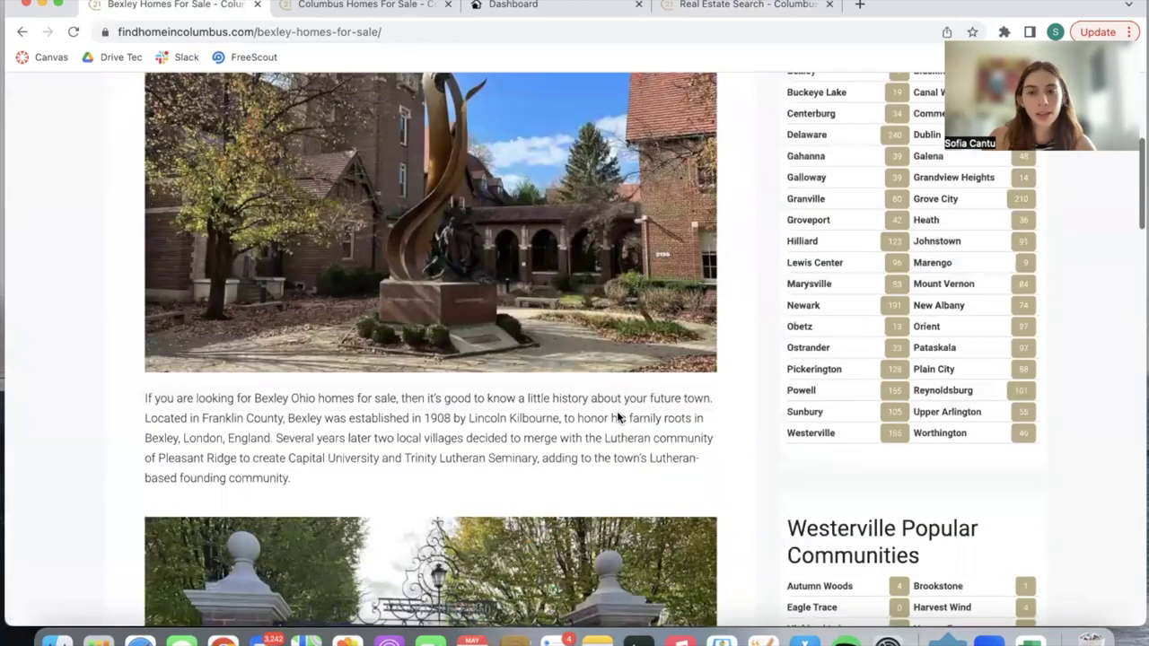
{"action": "scroll", "coordinate": [616, 415], "scroll_direction": "down", "scroll_amount": 3}
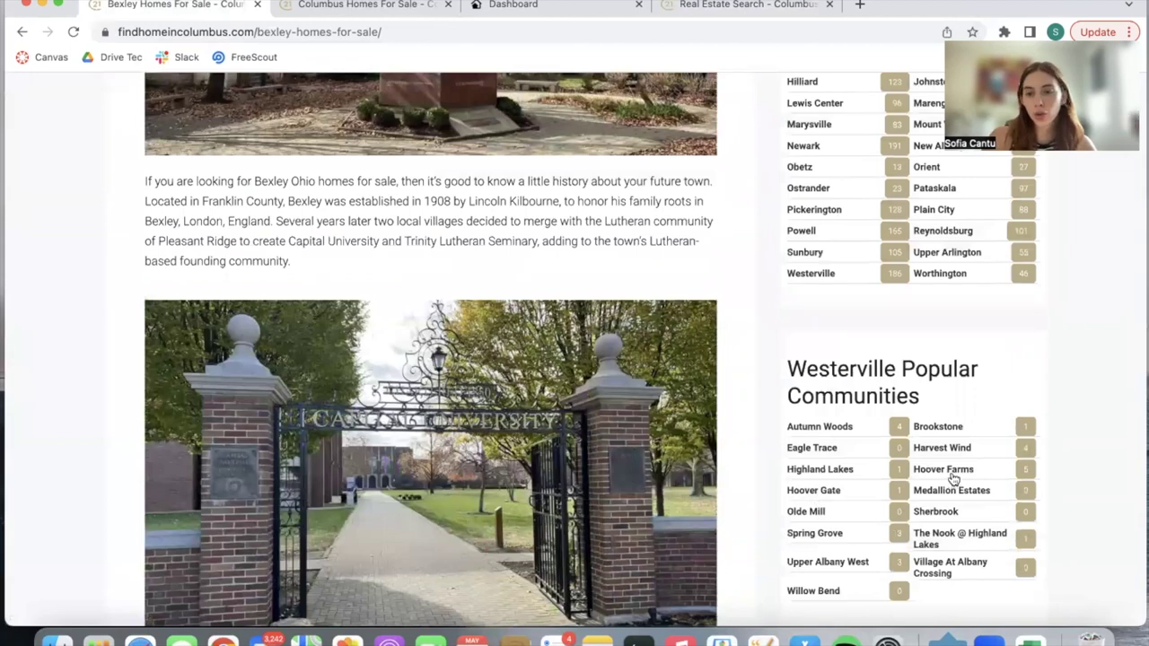
{"action": "left_click", "coordinate": [954, 476]}
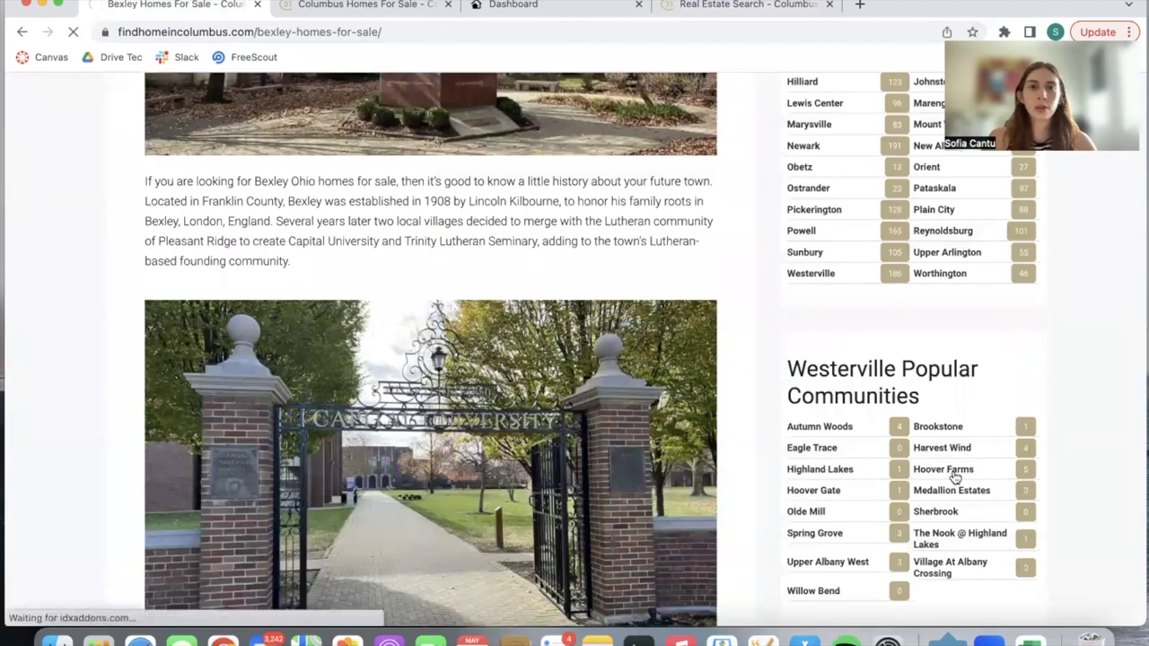
{"action": "scroll", "coordinate": [641, 180], "scroll_direction": "down", "scroll_amount": 3}
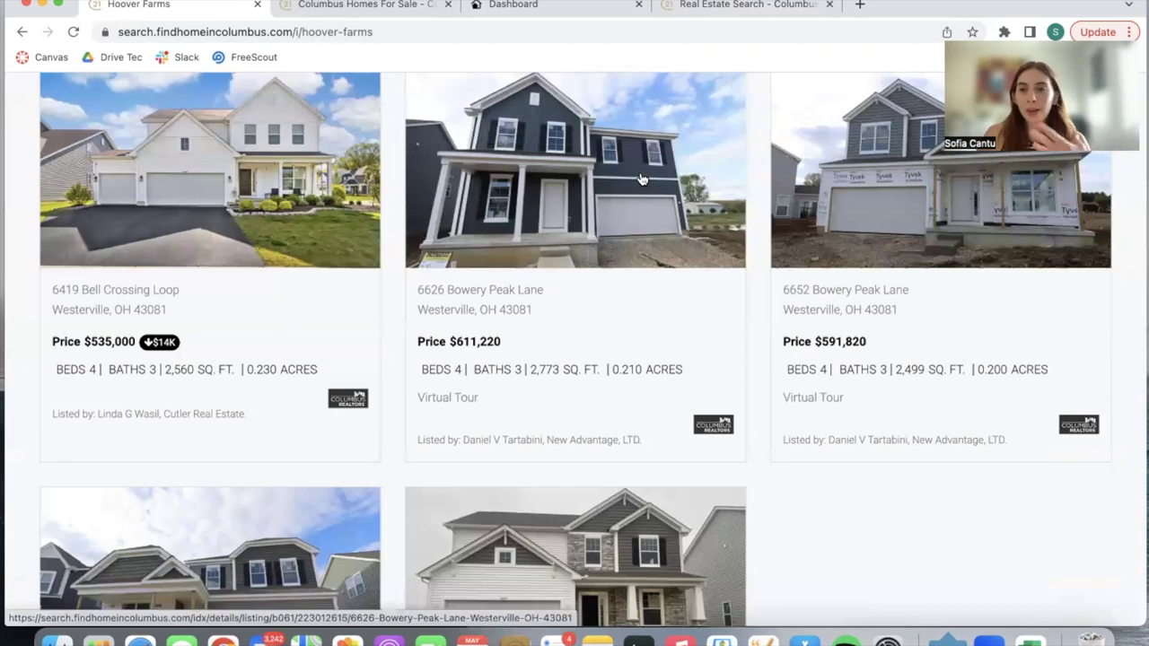
{"action": "left_click", "coordinate": [528, 7]}
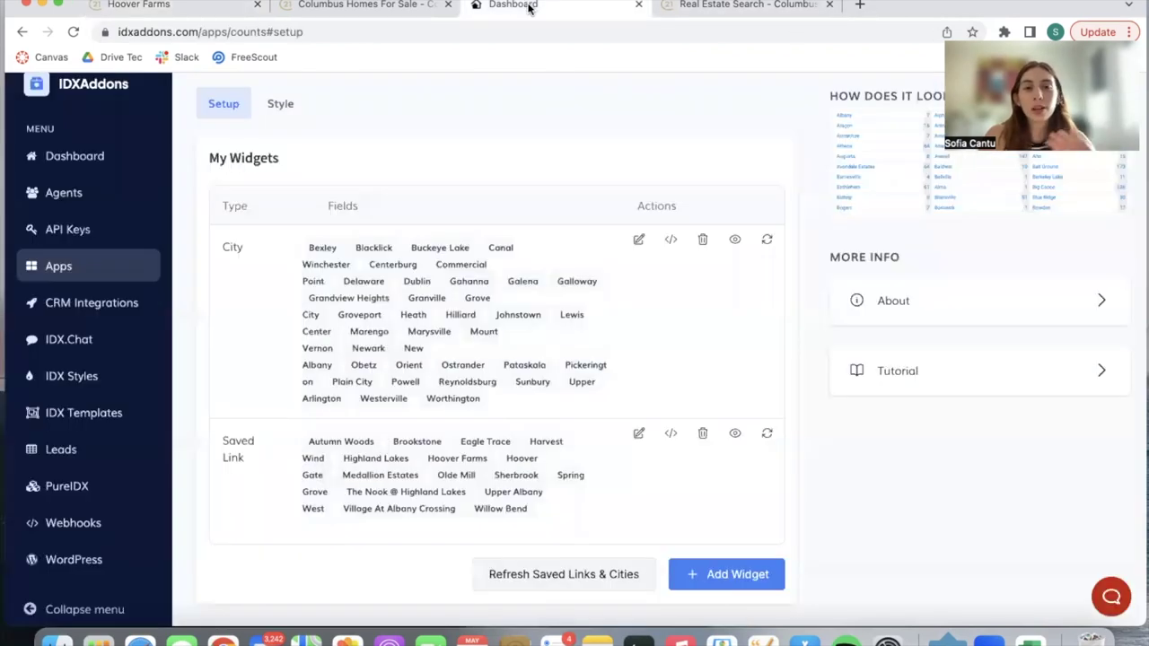
{"action": "scroll", "coordinate": [698, 210], "scroll_direction": "up", "scroll_amount": 2}
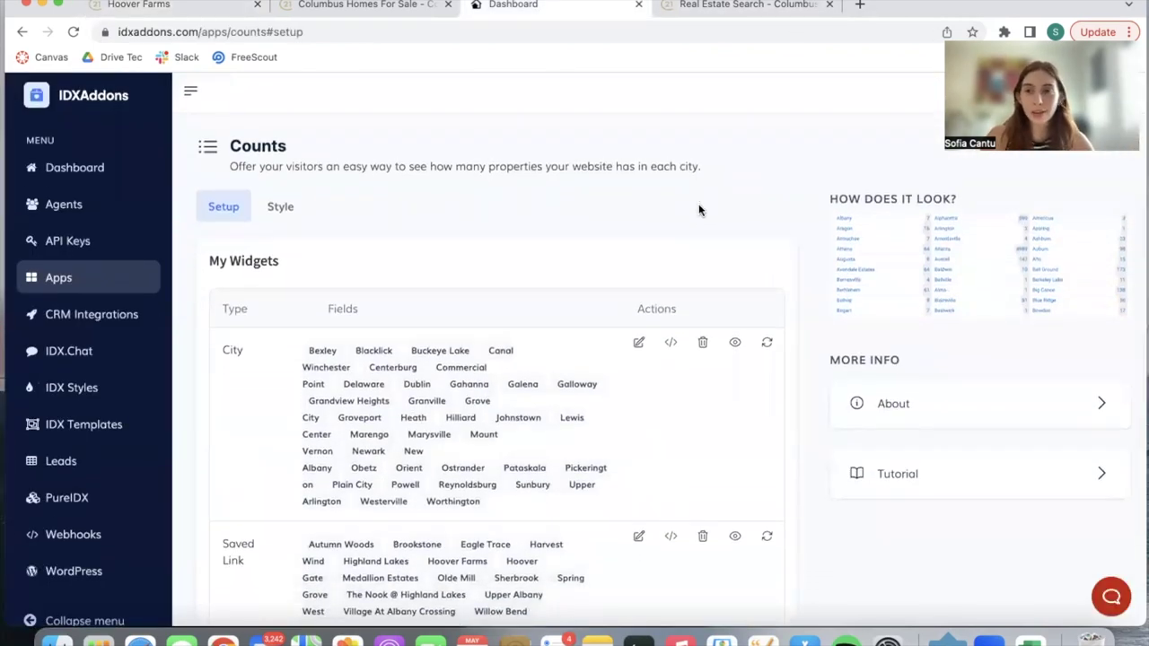
Step: Load idxaddons.com/free in a new tab and scroll to its email sign-up options
{"action": "left_click", "coordinate": [860, 6]}
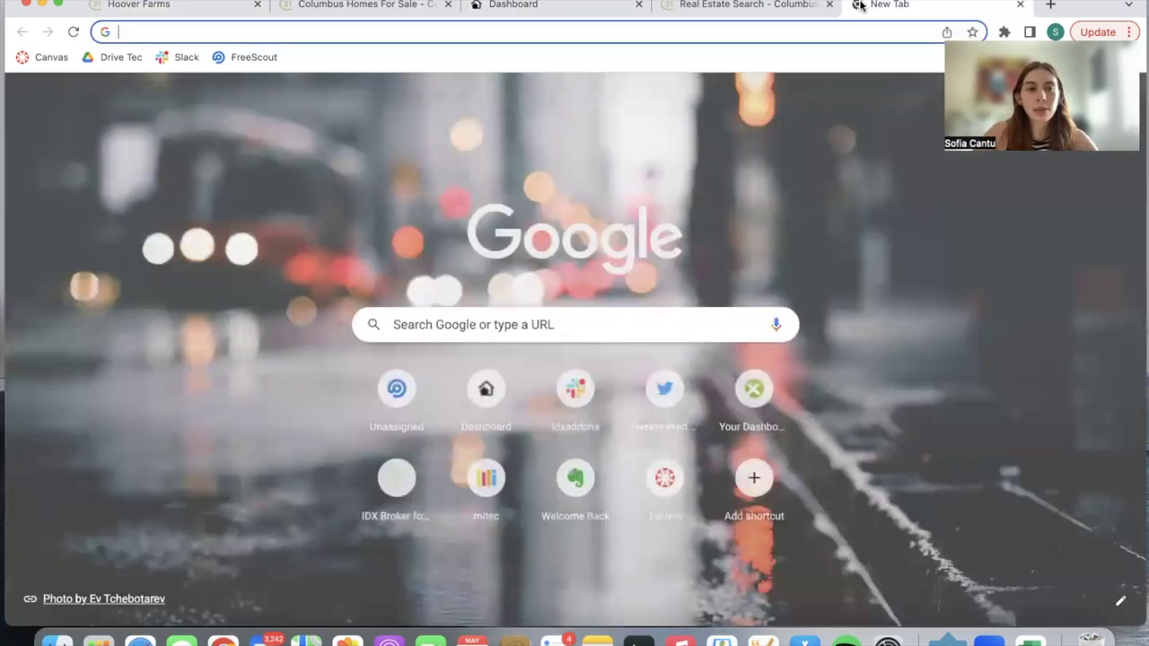
{"action": "type", "text": "id"}
{"action": "key", "text": "Return"}
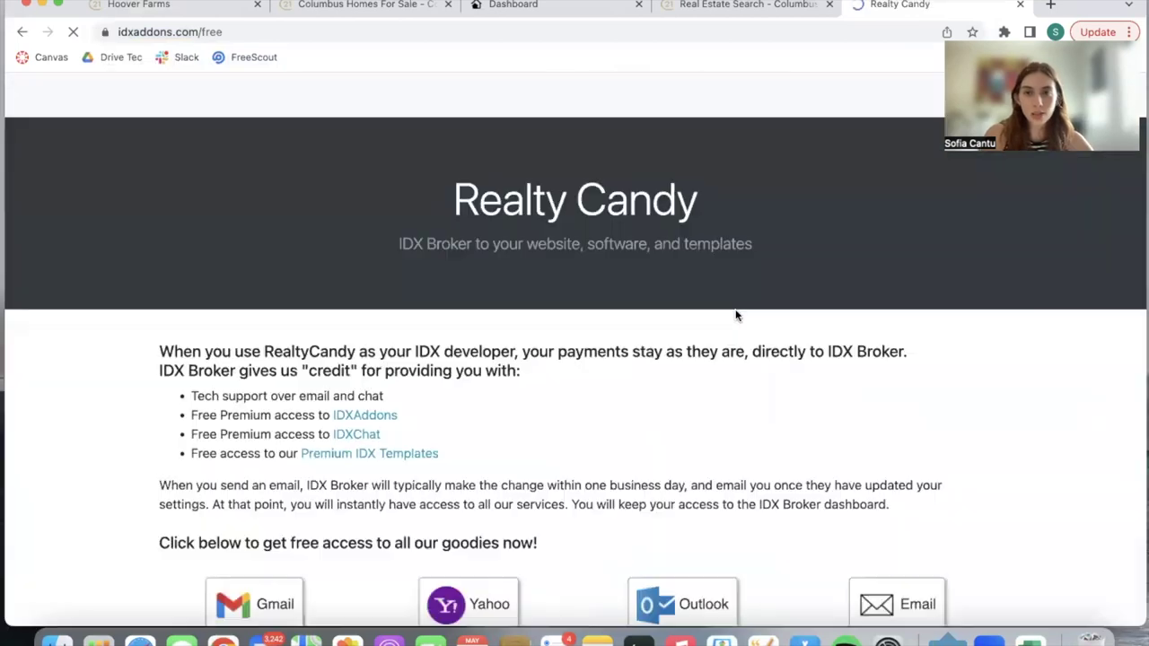
{"action": "scroll", "coordinate": [734, 315], "scroll_direction": "down", "scroll_amount": 5}
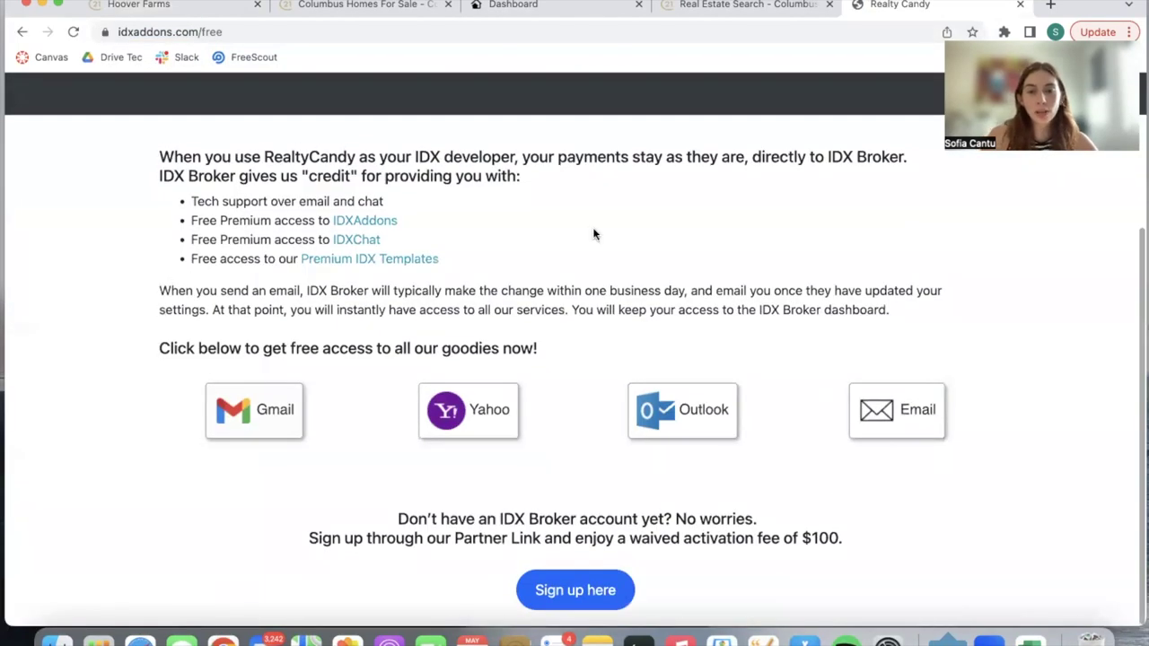